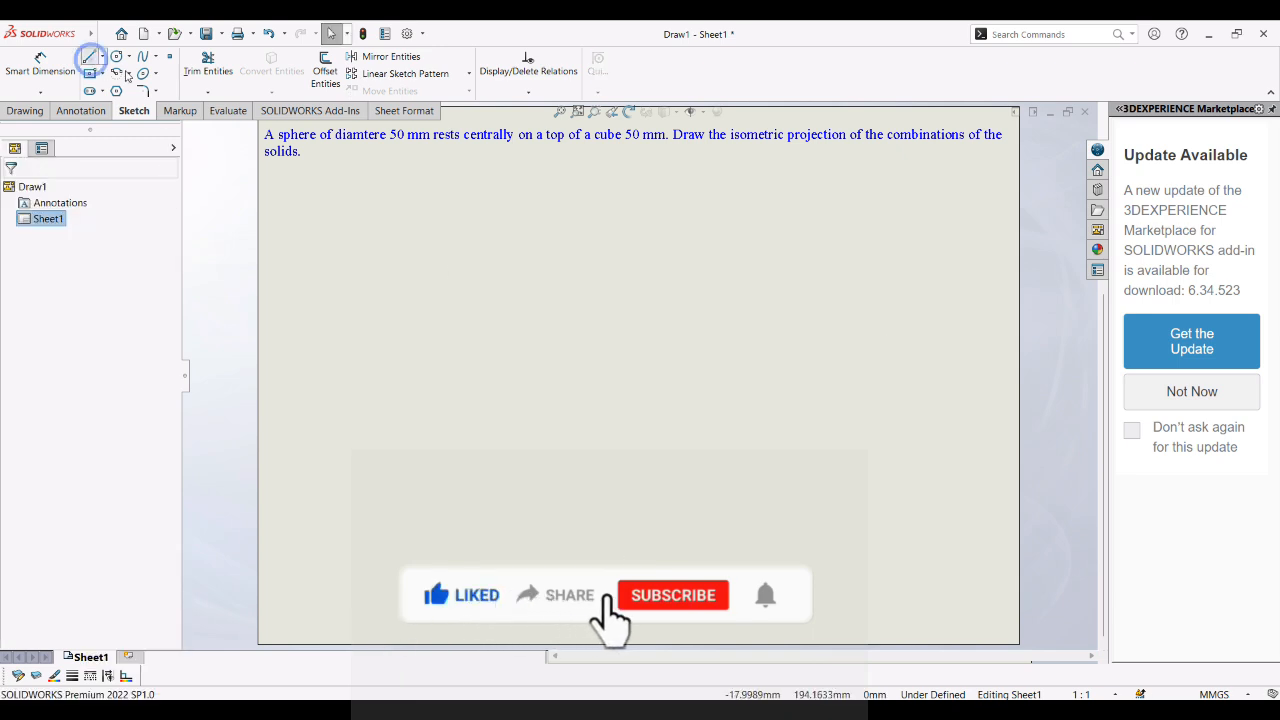
Step: Sketch a horizontal base line about 164 mm long near the lower edge of the sheet
{"action": "left_click", "coordinate": [90, 56]}
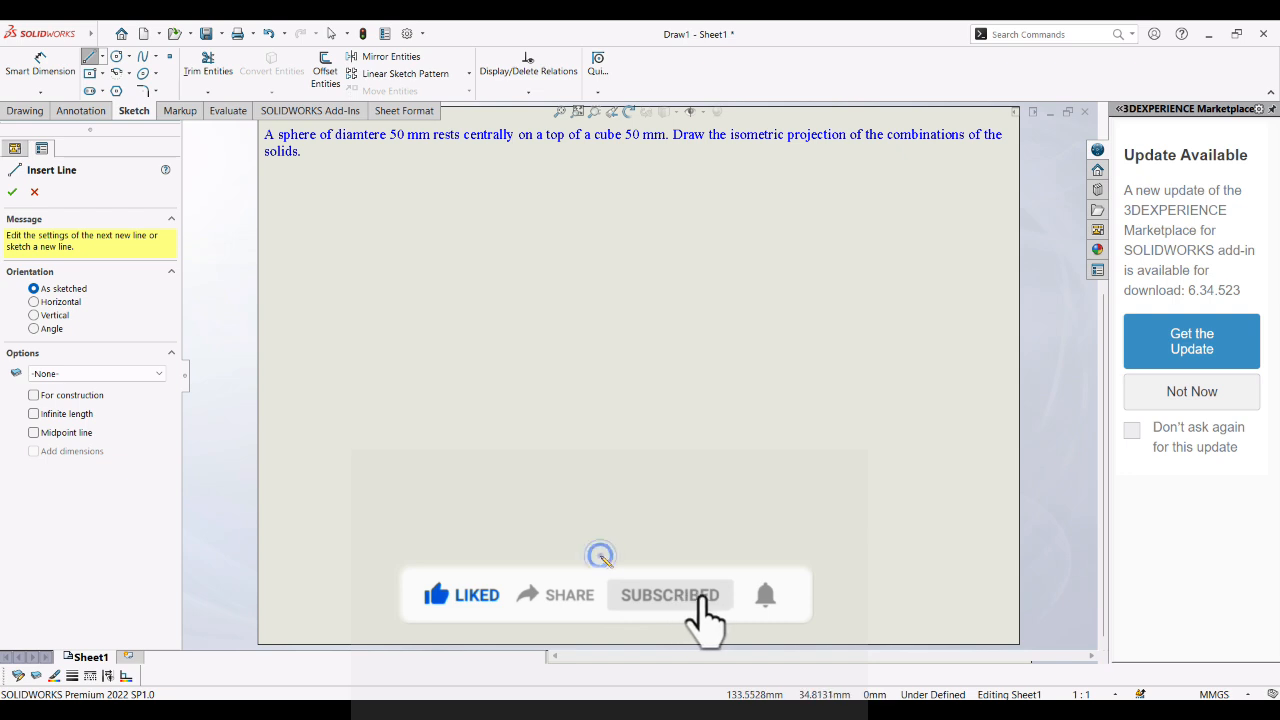
{"action": "left_click", "coordinate": [594, 554]}
{"action": "left_click", "coordinate": [833, 567]}
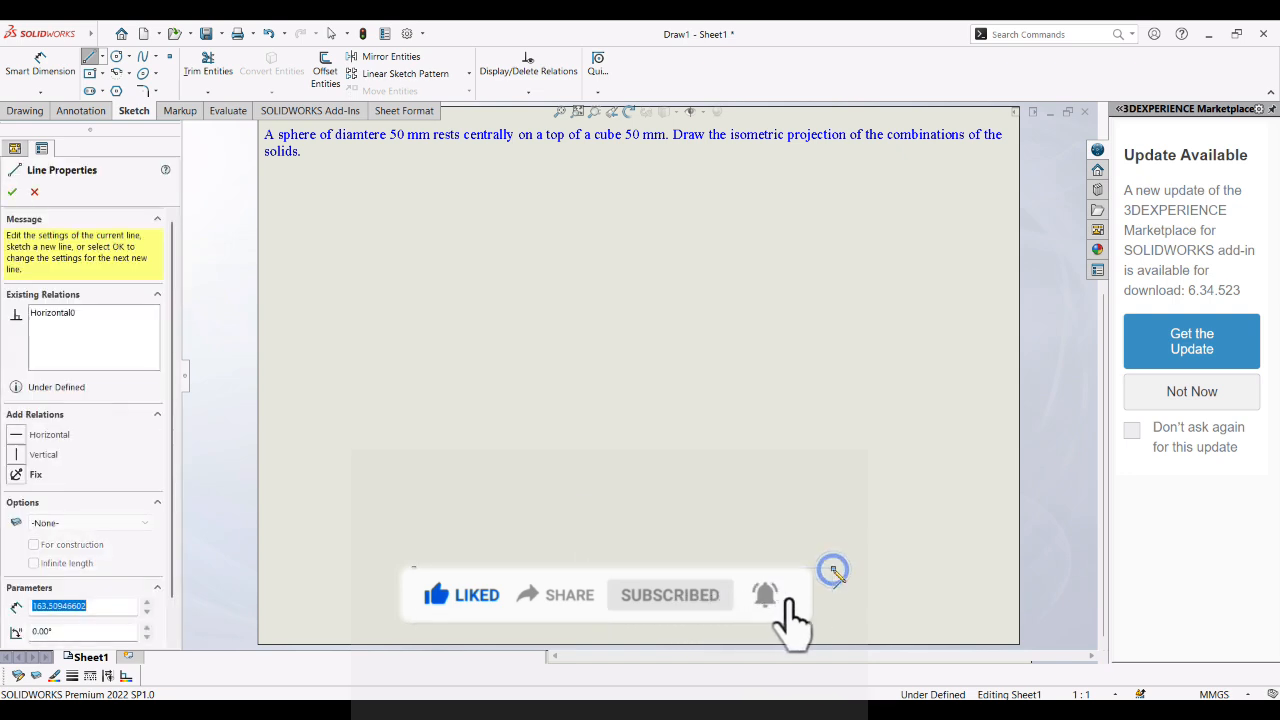
{"action": "key", "text": "Escape"}
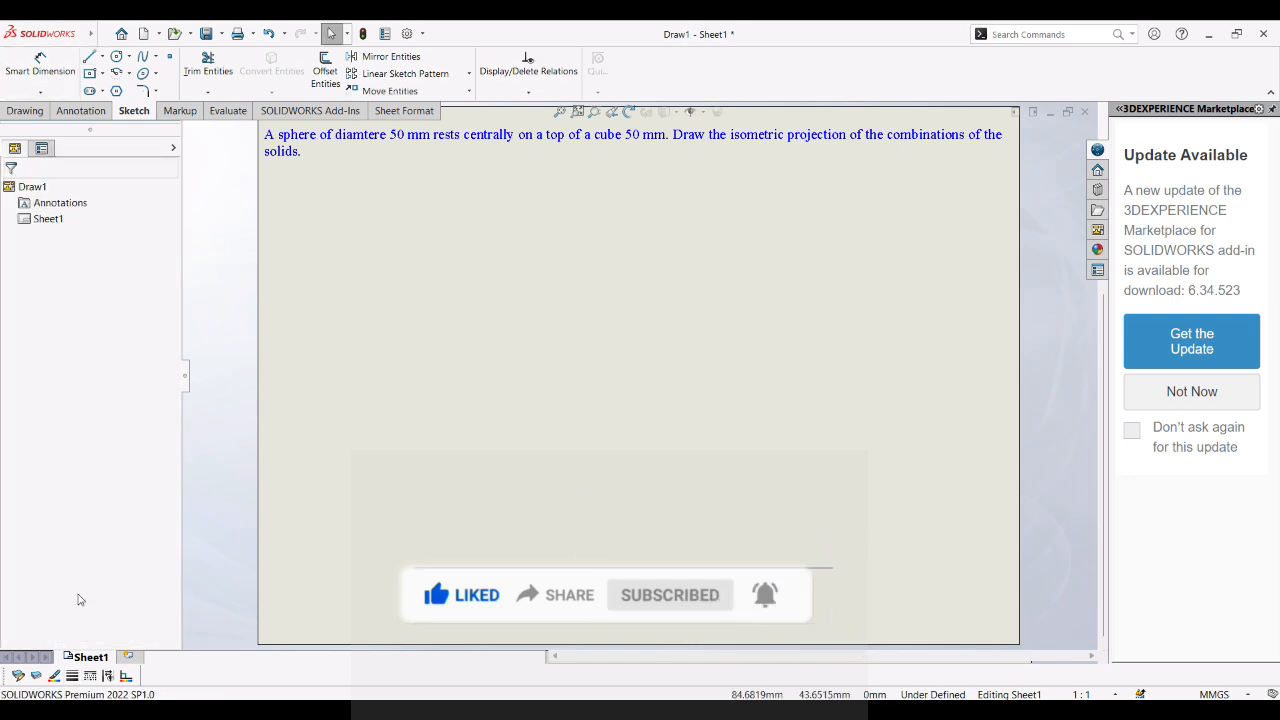
Step: Sketch two inclined lines from the base line's midpoint, one up to the right about 77 mm and one up to the left about 79 mm
{"action": "left_click", "coordinate": [89, 57]}
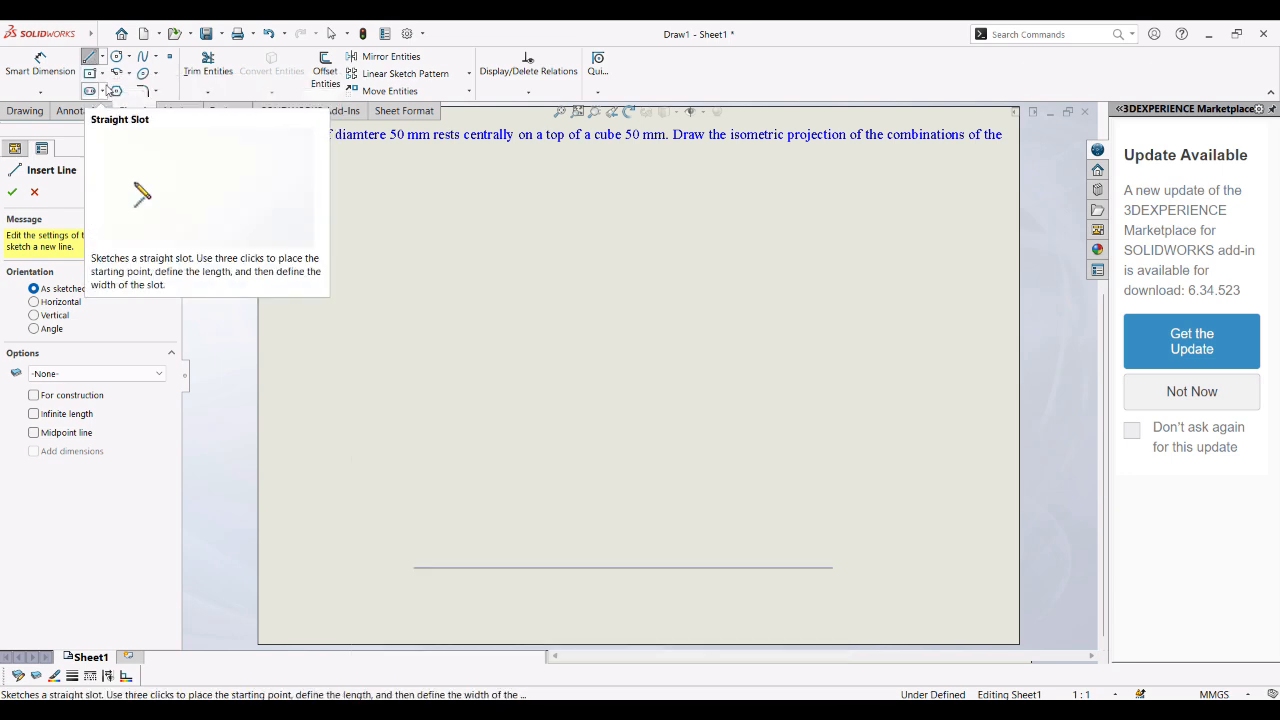
{"action": "mouse_move", "coordinate": [622, 568]}
{"action": "left_mouse_down"}
{"action": "mouse_move", "coordinate": [829, 474]}
{"action": "mouse_move", "coordinate": [820, 469]}
{"action": "left_mouse_up"}
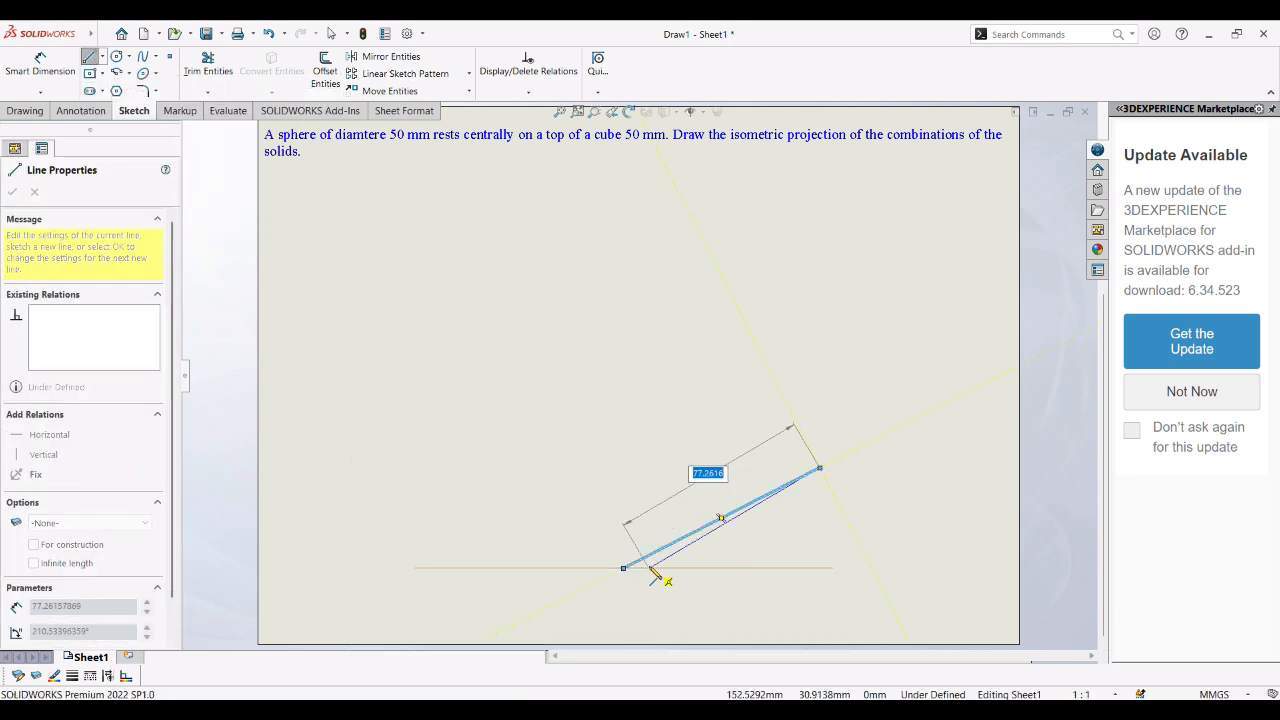
{"action": "key", "text": "Escape"}
{"action": "left_click", "coordinate": [91, 57]}
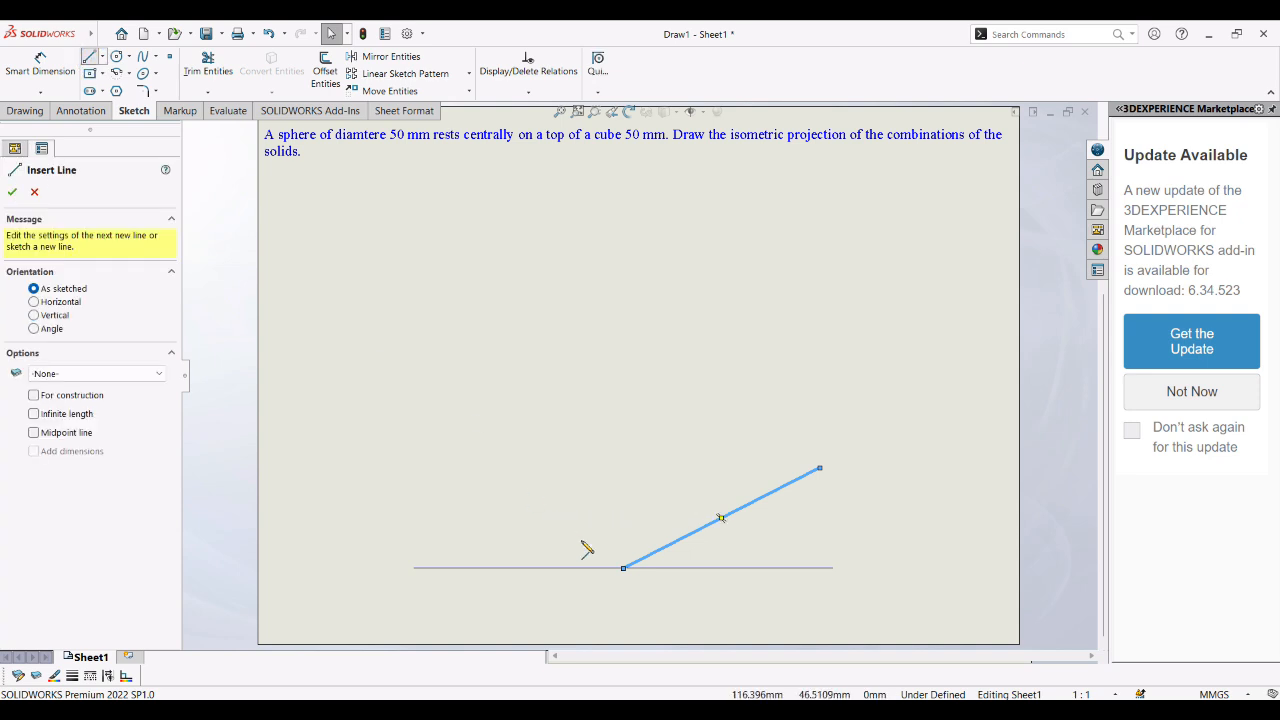
{"action": "left_click", "coordinate": [623, 568]}
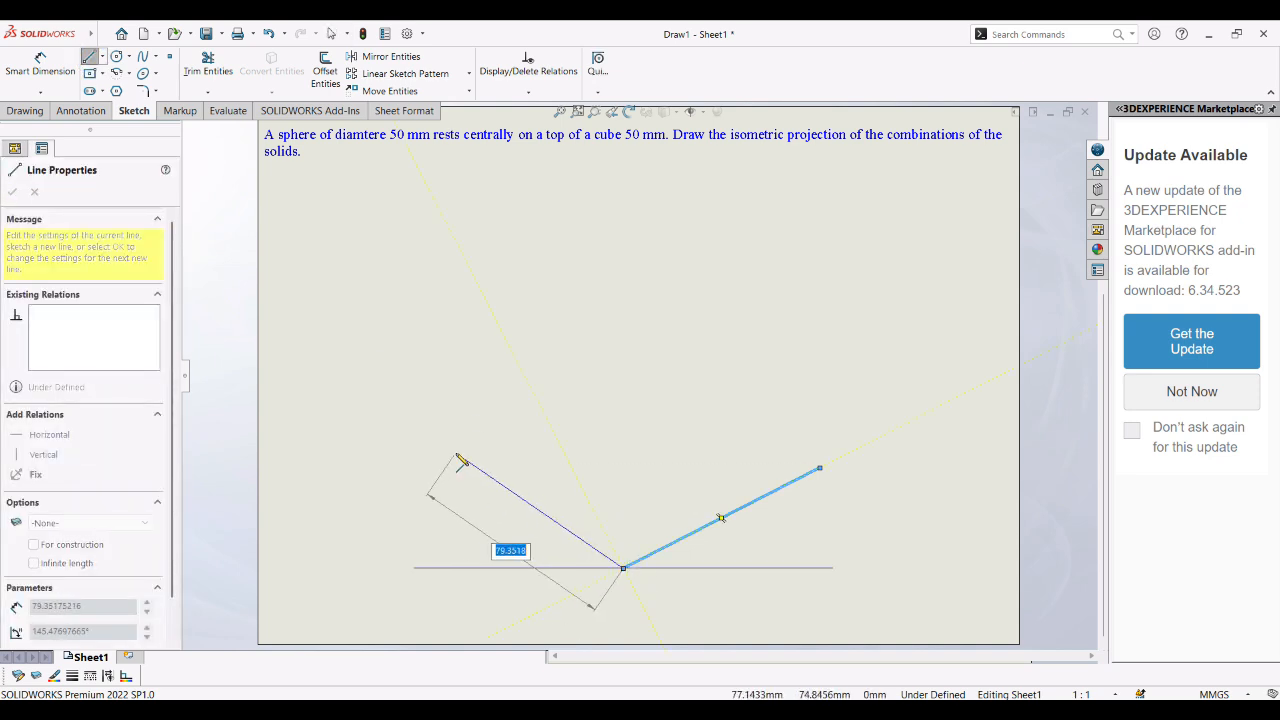
{"action": "left_click", "coordinate": [457, 453]}
Step: Dimension the angle between the left inclined line and the base line as 30°
{"action": "right_click_drag", "start_coordinate": [457, 453], "coordinate": [459, 434]}
{"action": "left_click", "coordinate": [580, 540]}
{"action": "left_click", "coordinate": [571, 568]}
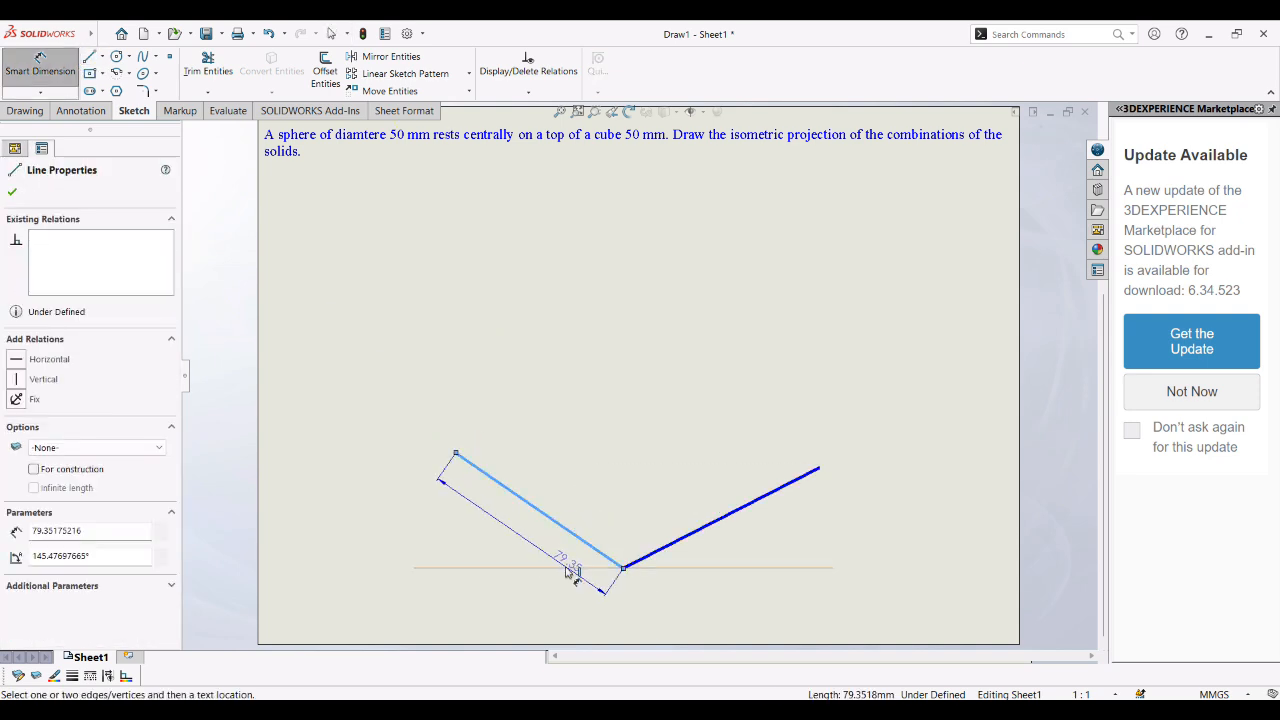
{"action": "left_click", "coordinate": [527, 528]}
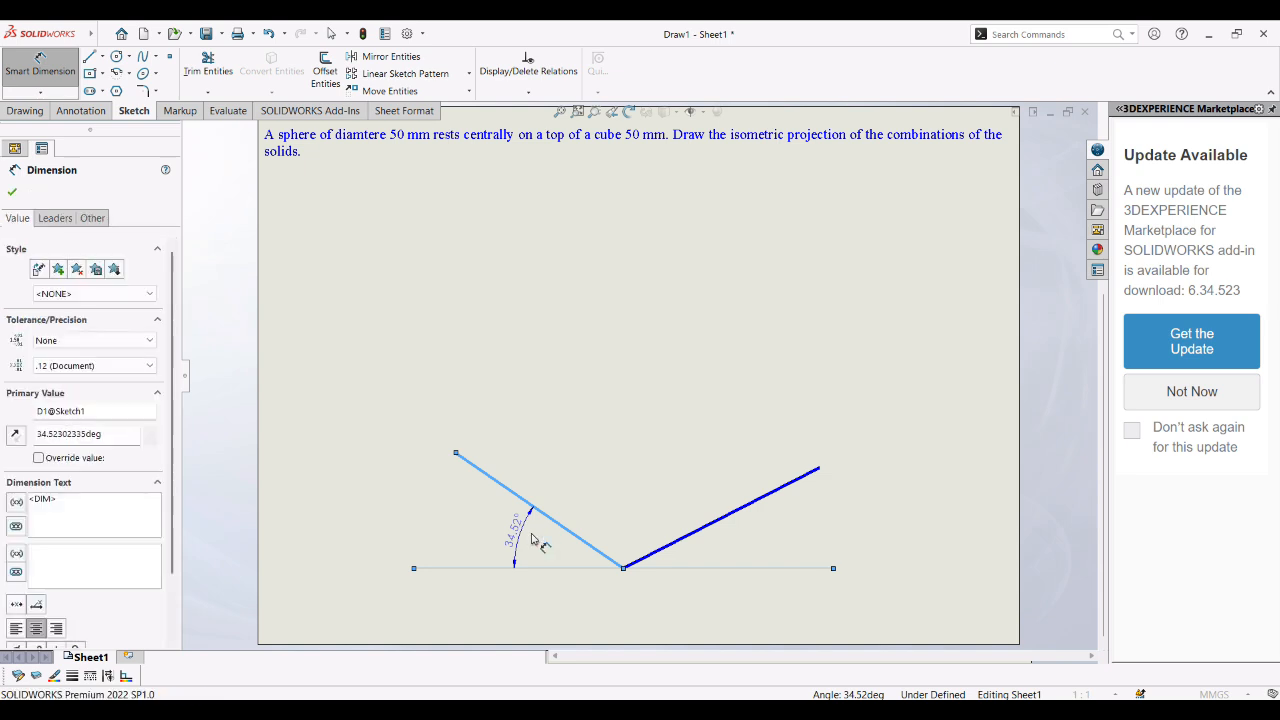
{"action": "type", "text": "30"}
{"action": "key", "text": "Return"}
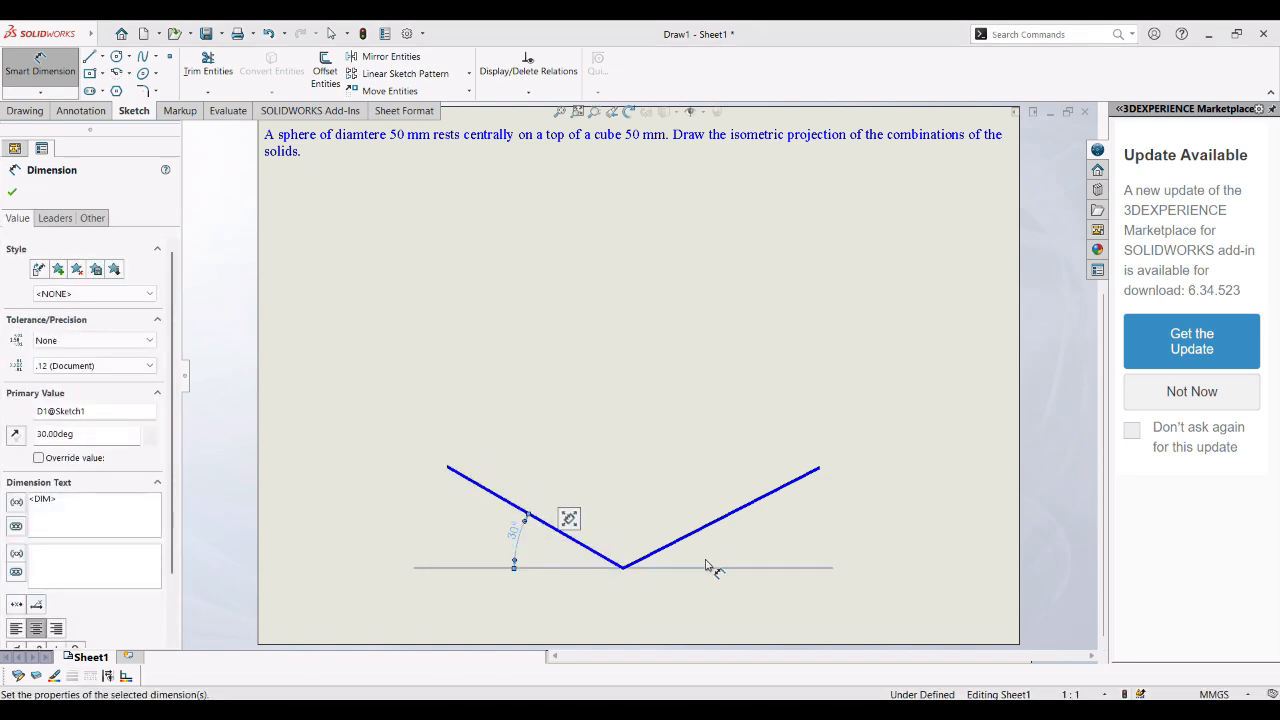
Step: Dimension the angle between the right inclined line and the base line as 30°
{"action": "left_click", "coordinate": [707, 566]}
{"action": "left_click", "coordinate": [722, 567]}
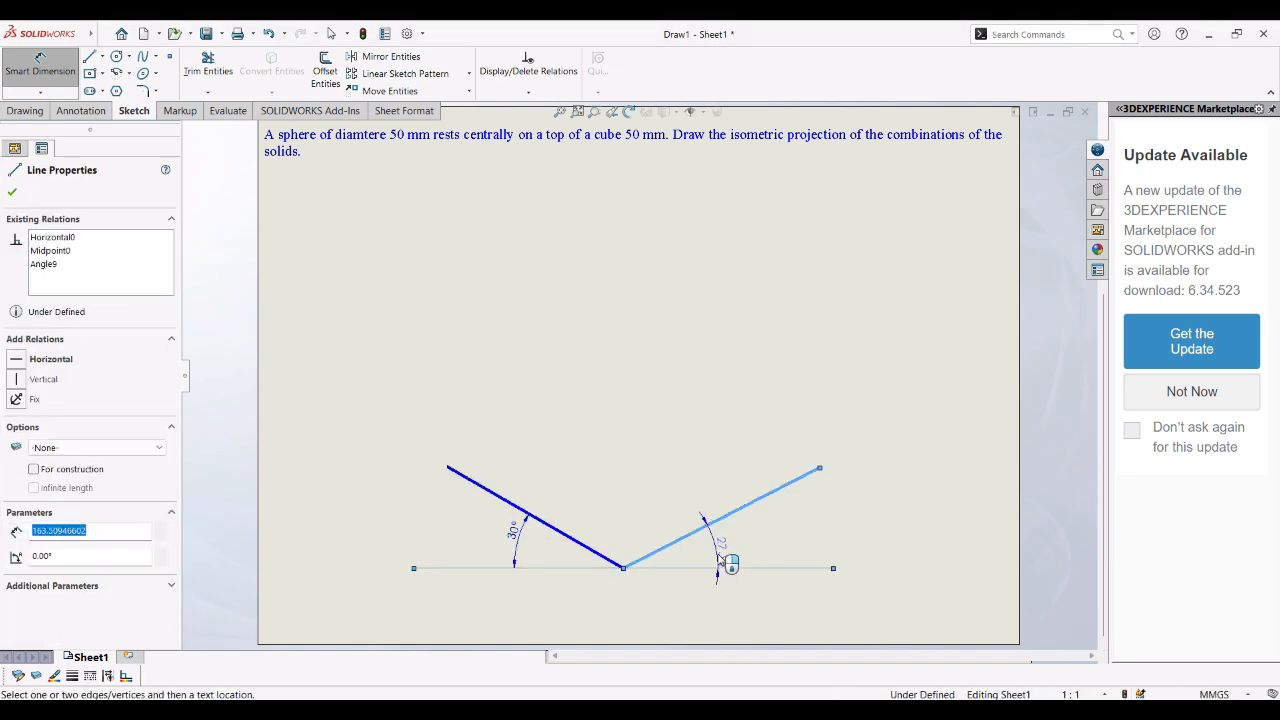
{"action": "left_click", "coordinate": [717, 543]}
{"action": "type", "text": "30"}
{"action": "key", "text": "Return"}
Step: Dimension the left inclined line's aligned length as 50 mm
{"action": "left_click", "coordinate": [578, 542]}
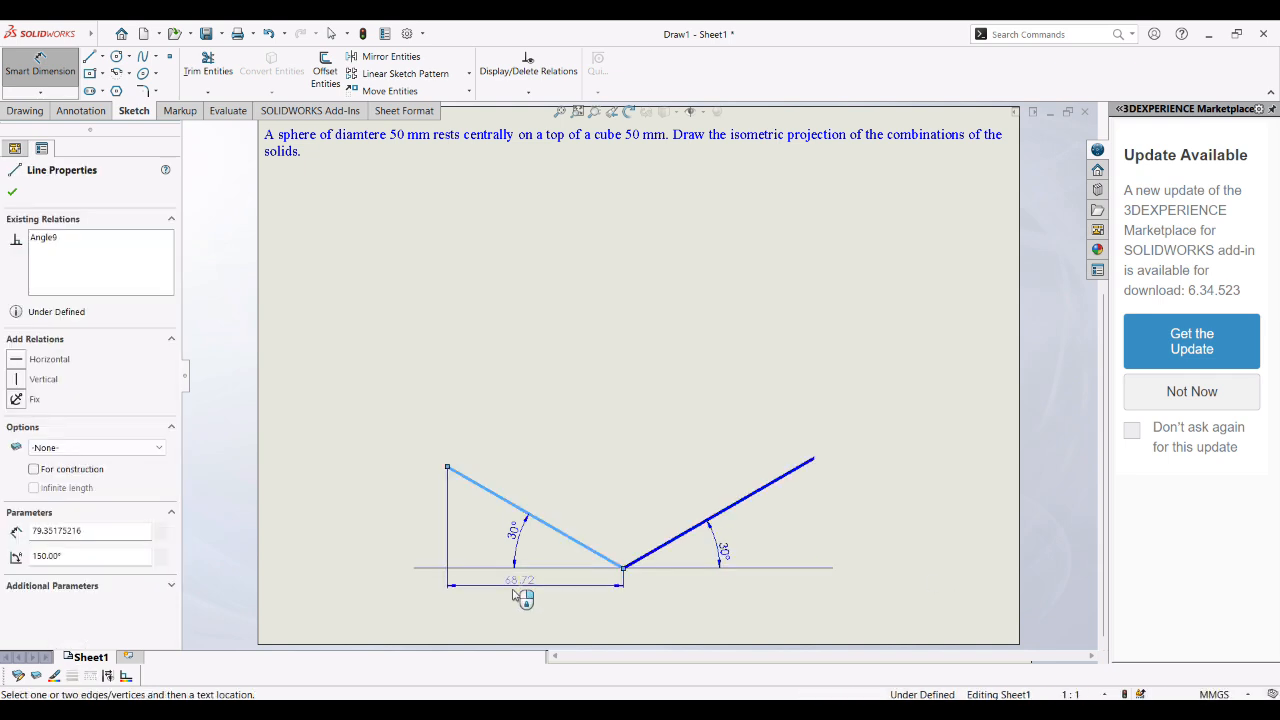
{"action": "left_click", "coordinate": [486, 543]}
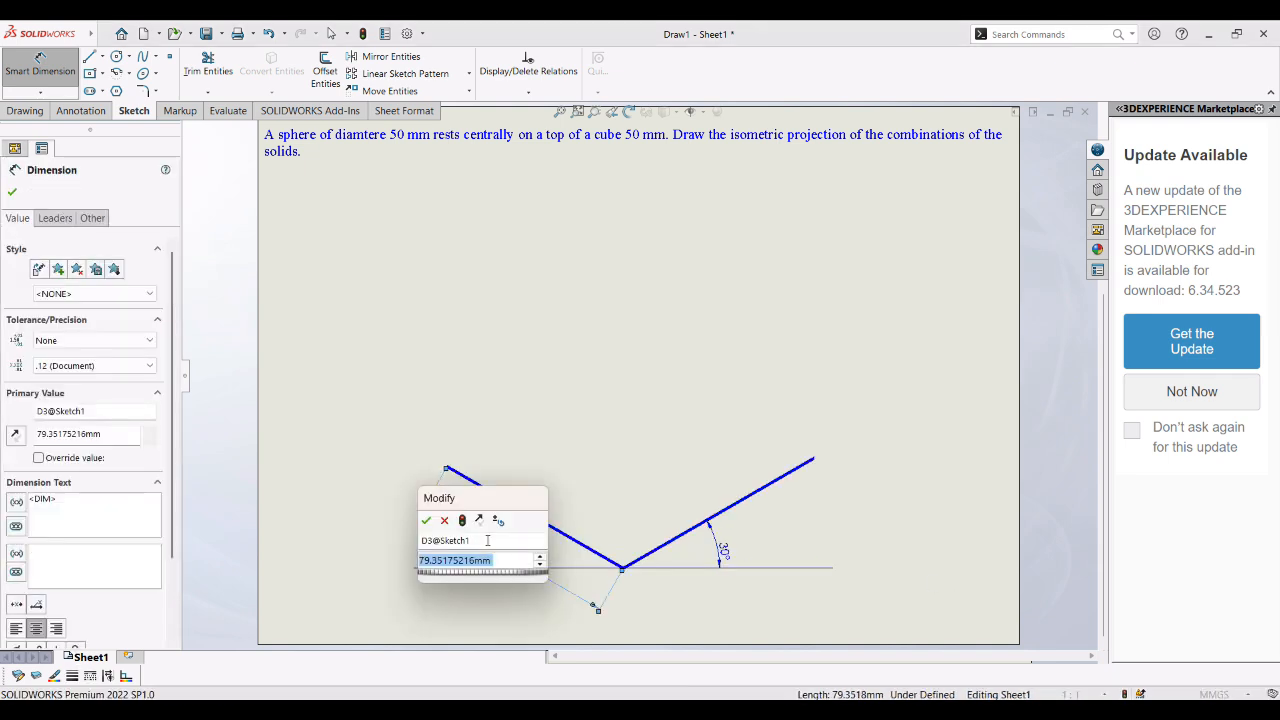
{"action": "type", "text": "50"}
{"action": "key", "text": "Return"}
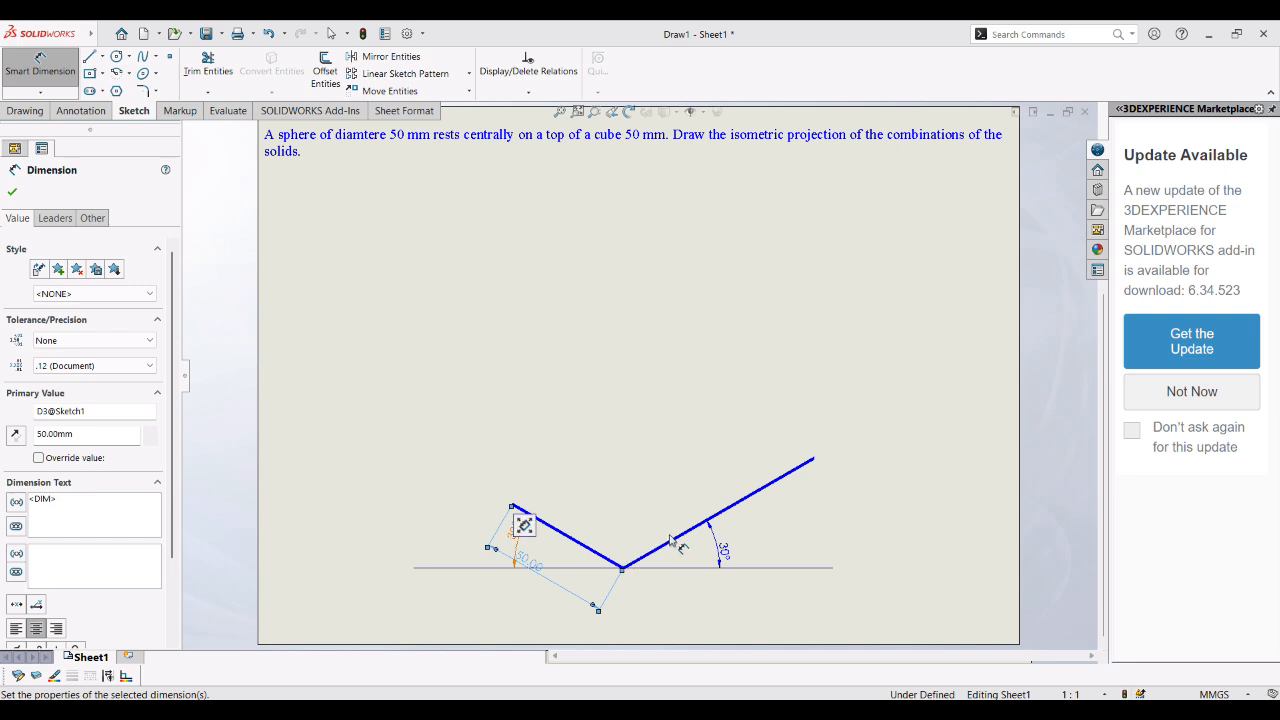
Step: Dimension the right inclined line's aligned length as 50 mm
{"action": "left_click", "coordinate": [672, 539]}
{"action": "left_click", "coordinate": [700, 562]}
{"action": "type", "text": "50"}
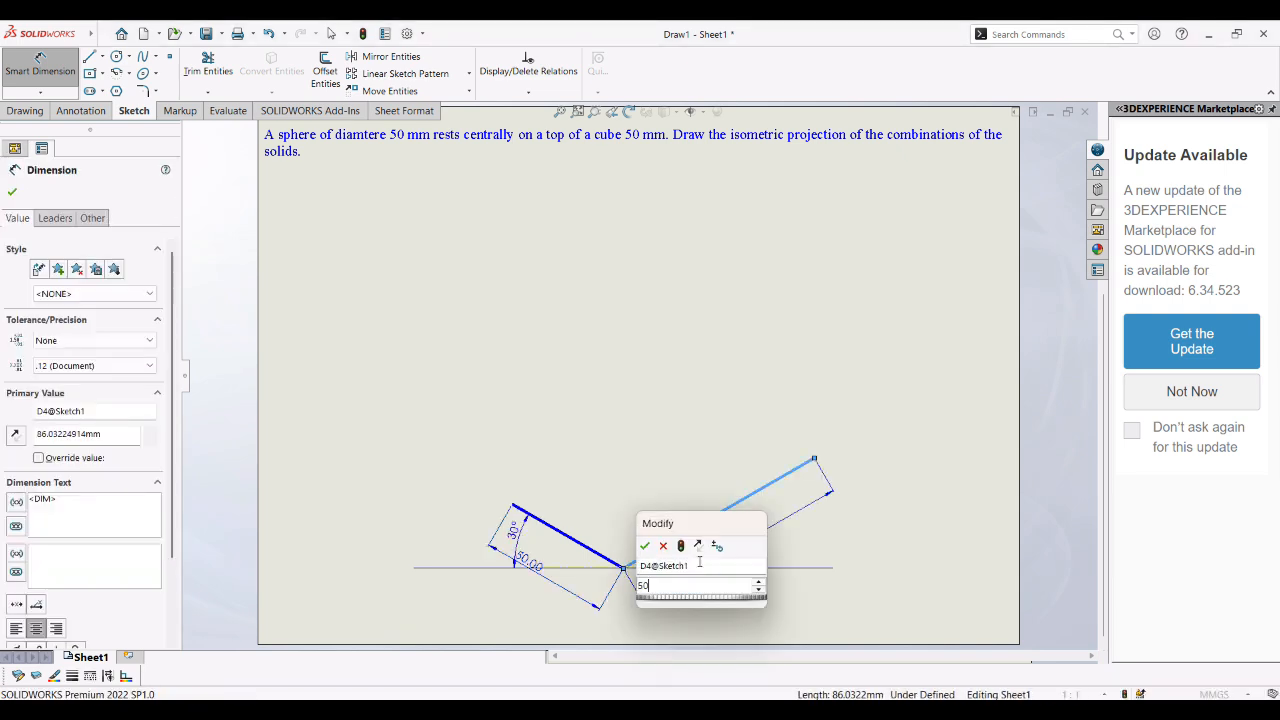
{"action": "key", "text": "Return"}
{"action": "key", "text": "Escape"}
Step: Copy the left inclined line from the shared lower vertex to the upper end of the right inclined line
{"action": "left_click", "coordinate": [469, 91]}
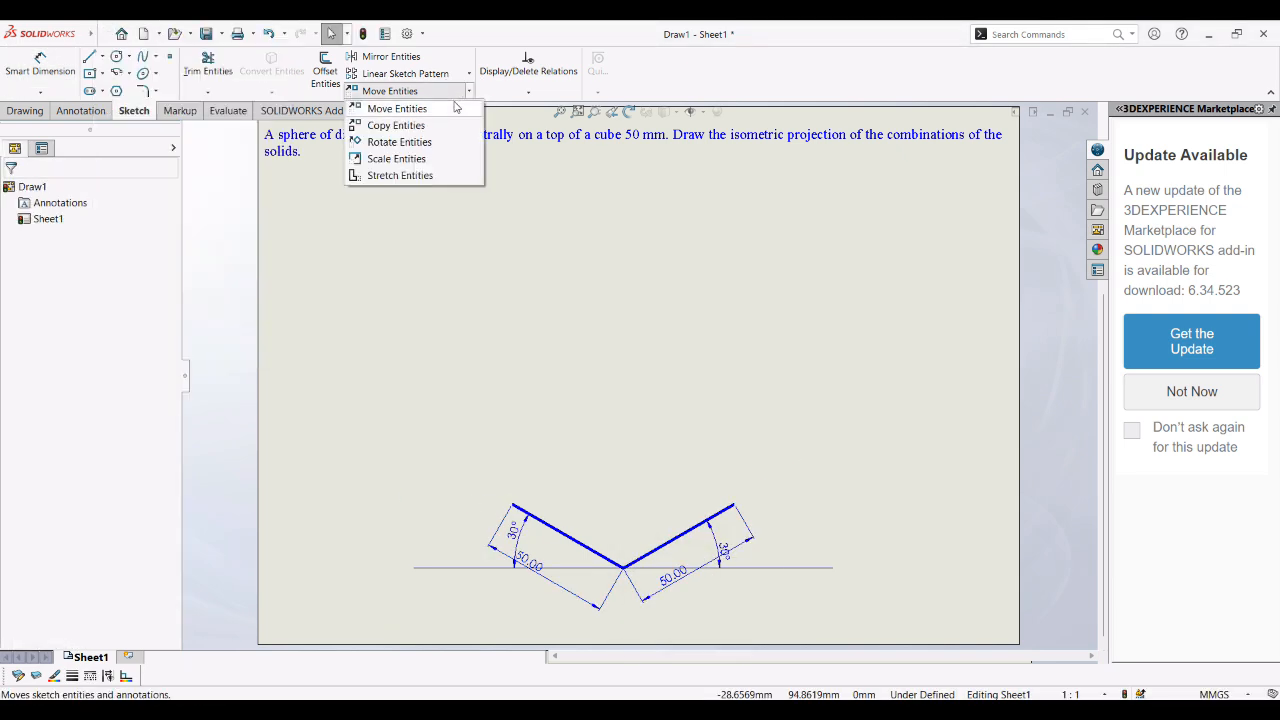
{"action": "left_click", "coordinate": [410, 125]}
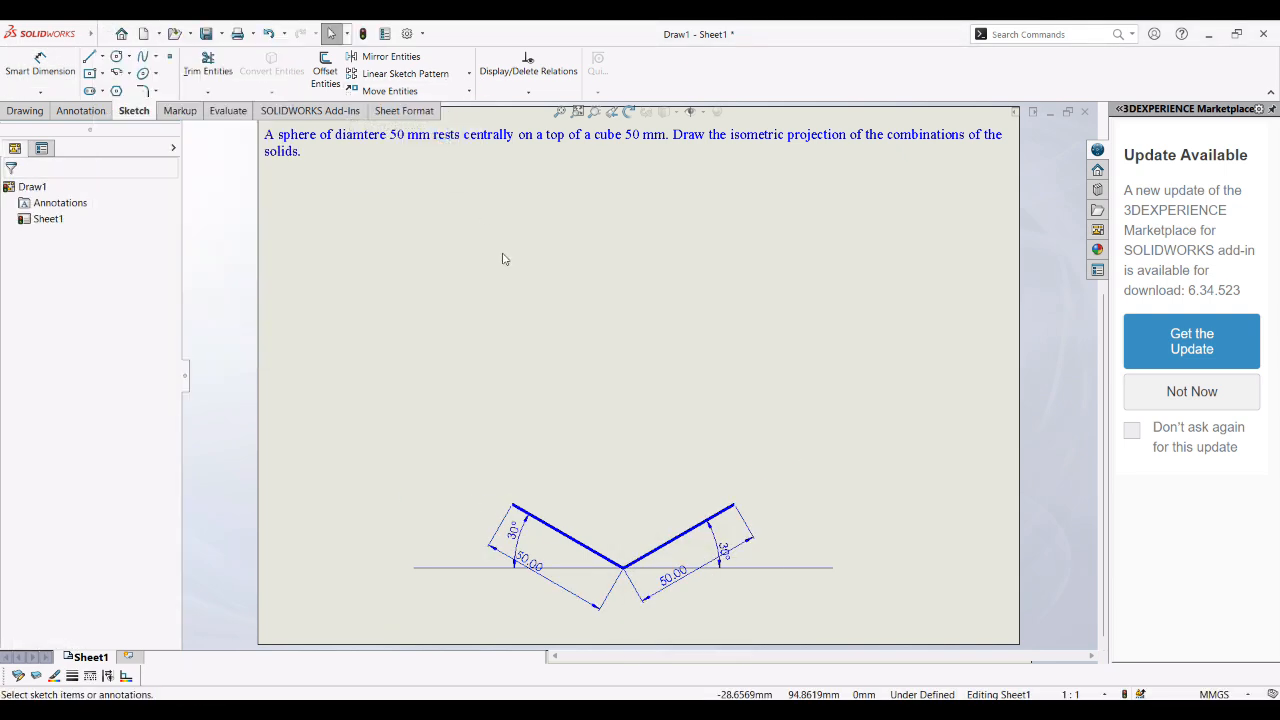
{"action": "left_click", "coordinate": [575, 544]}
{"action": "left_click", "coordinate": [55, 378]}
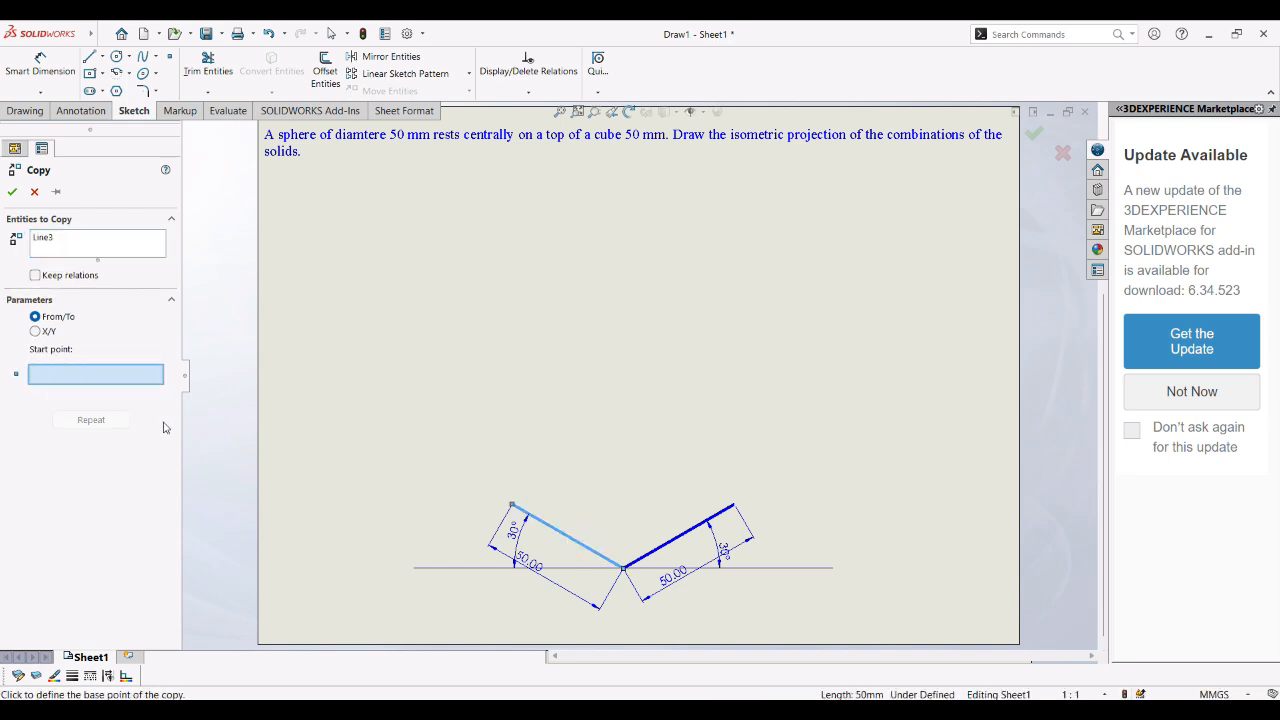
{"action": "left_click", "coordinate": [623, 568]}
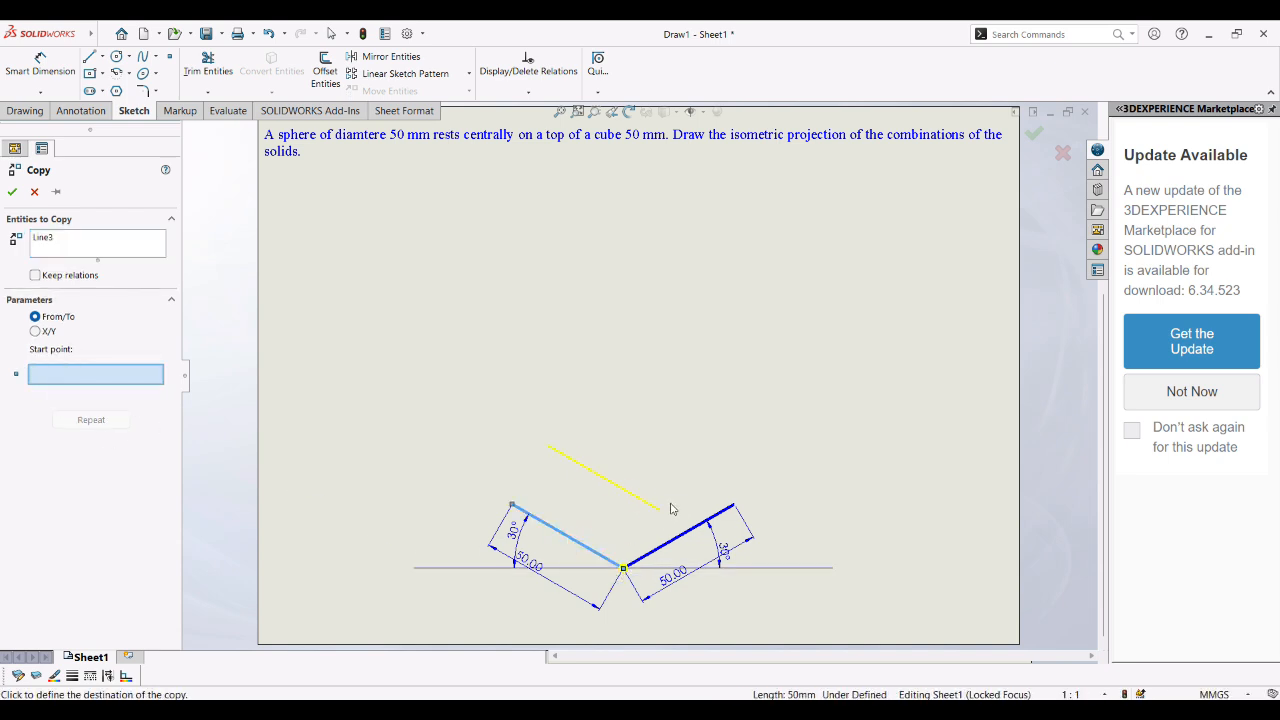
{"action": "left_click", "coordinate": [733, 505]}
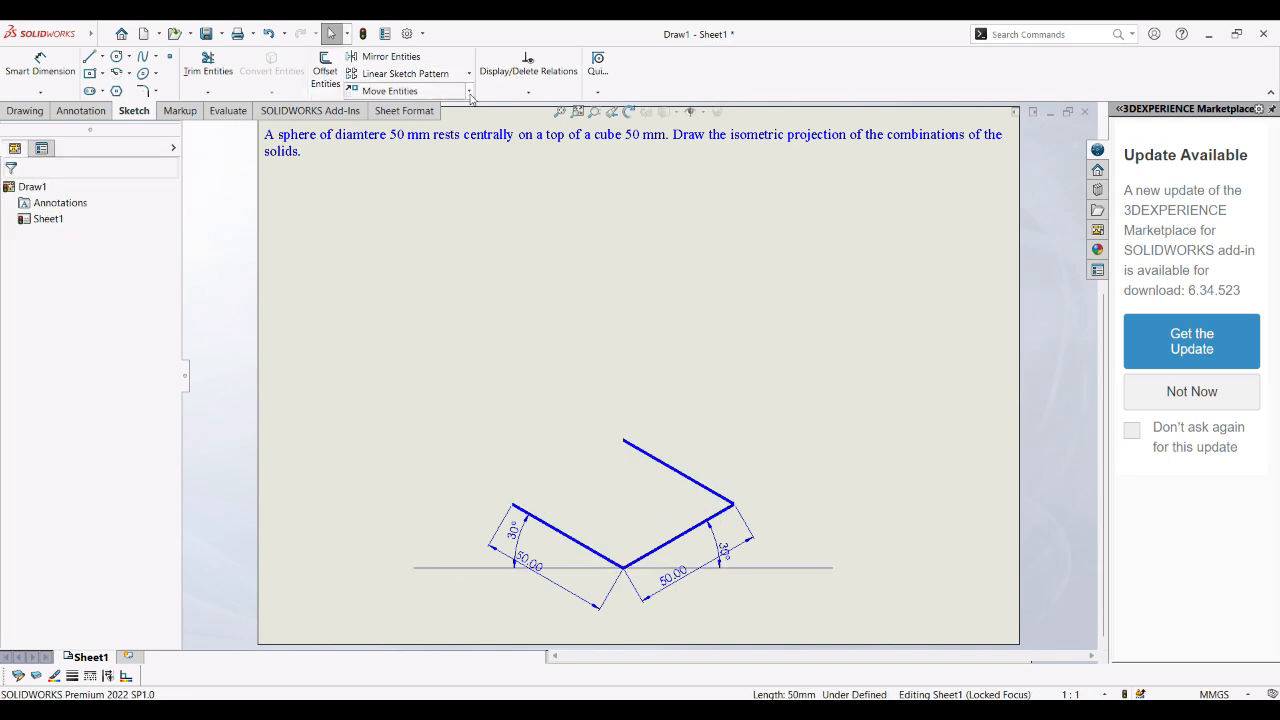
Step: Copy the right inclined line from the lower vertex to the left line's upper end, closing the rhombus
{"action": "left_click", "coordinate": [469, 91]}
{"action": "left_click", "coordinate": [385, 125]}
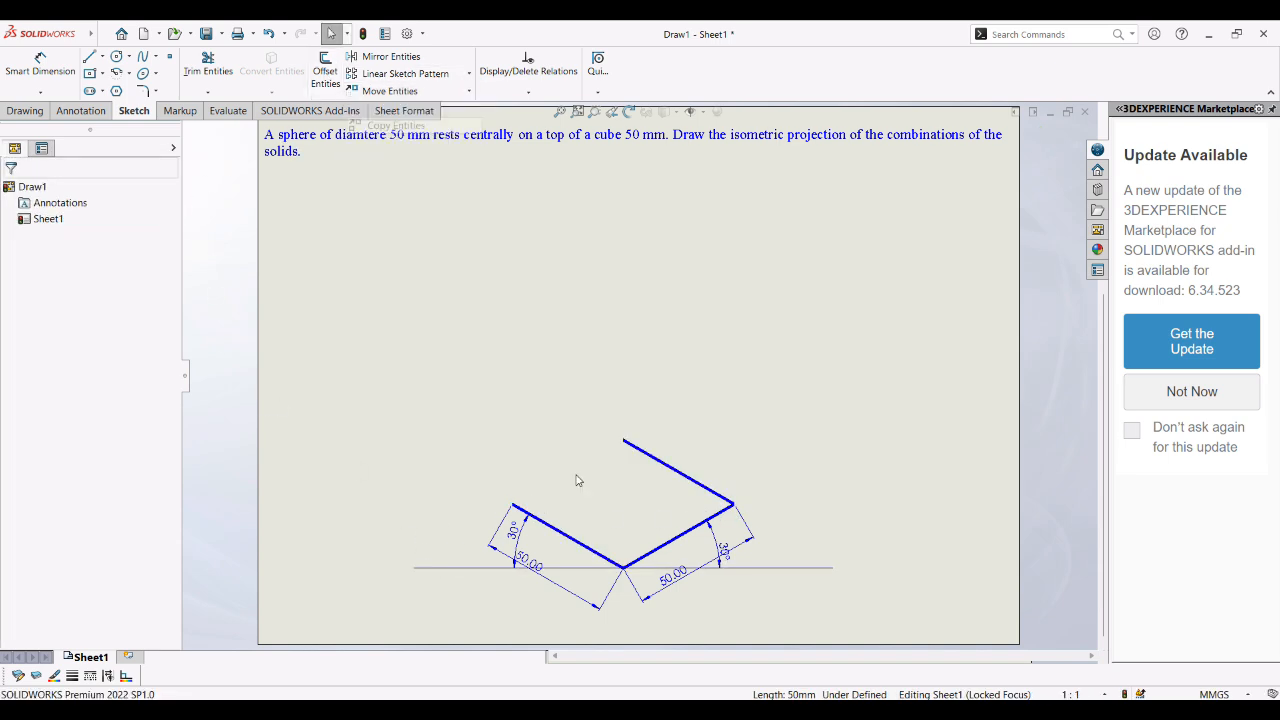
{"action": "left_click", "coordinate": [676, 544]}
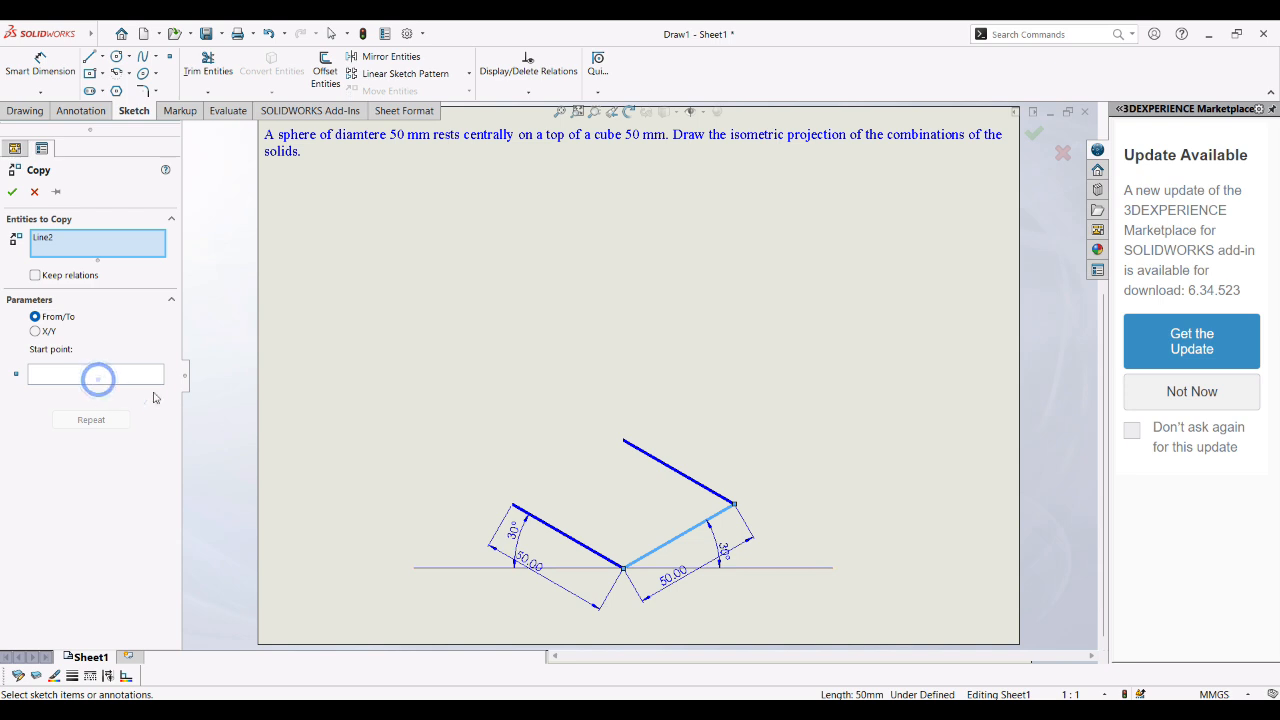
{"action": "left_click", "coordinate": [38, 374]}
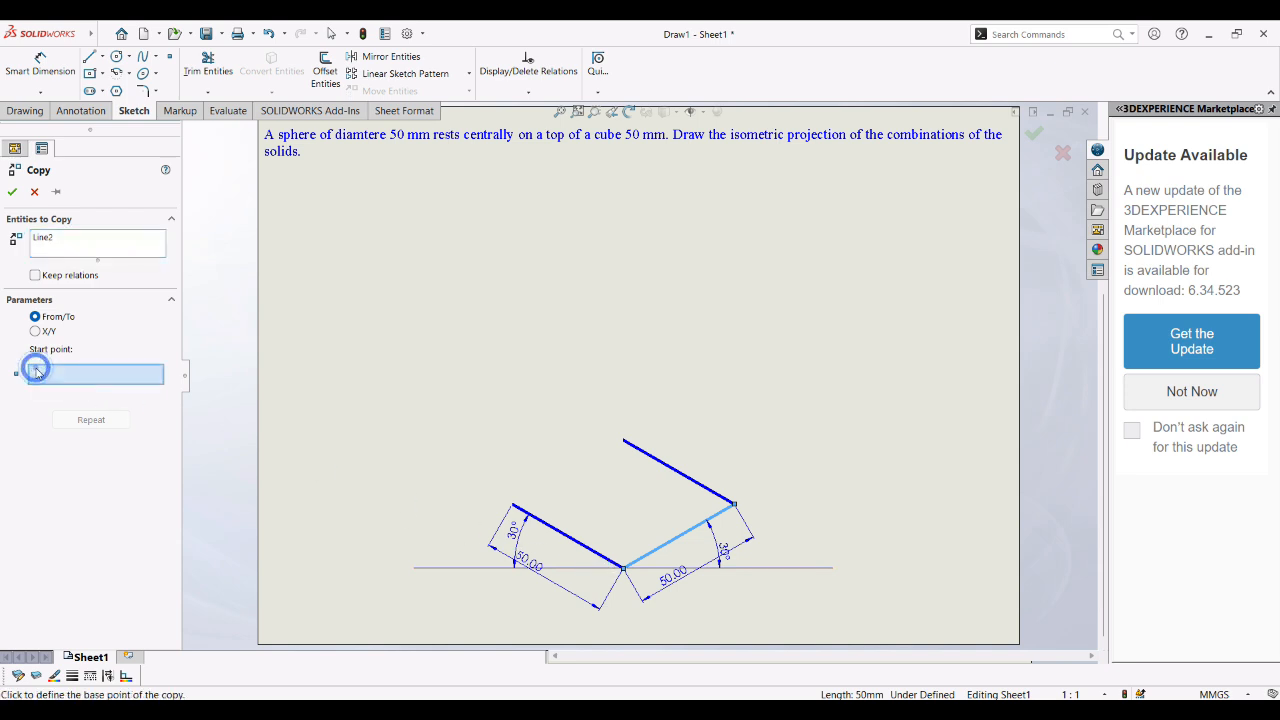
{"action": "left_click", "coordinate": [623, 568]}
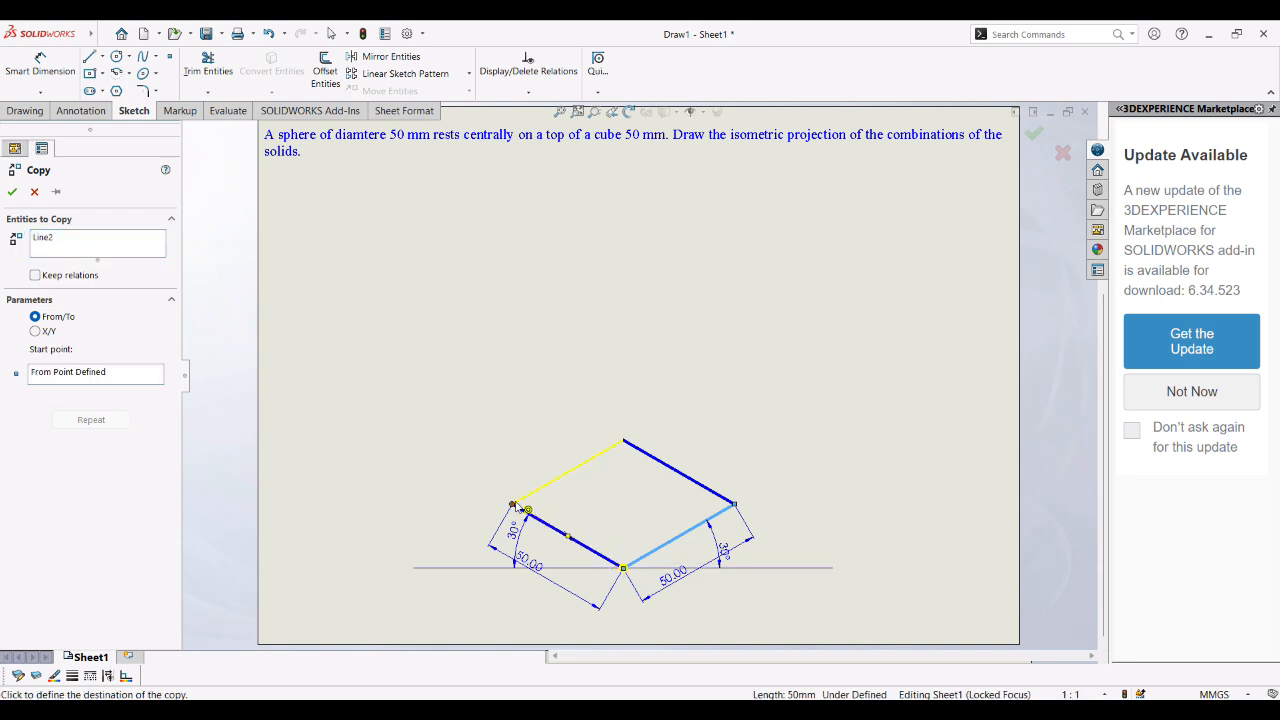
{"action": "left_click", "coordinate": [513, 505]}
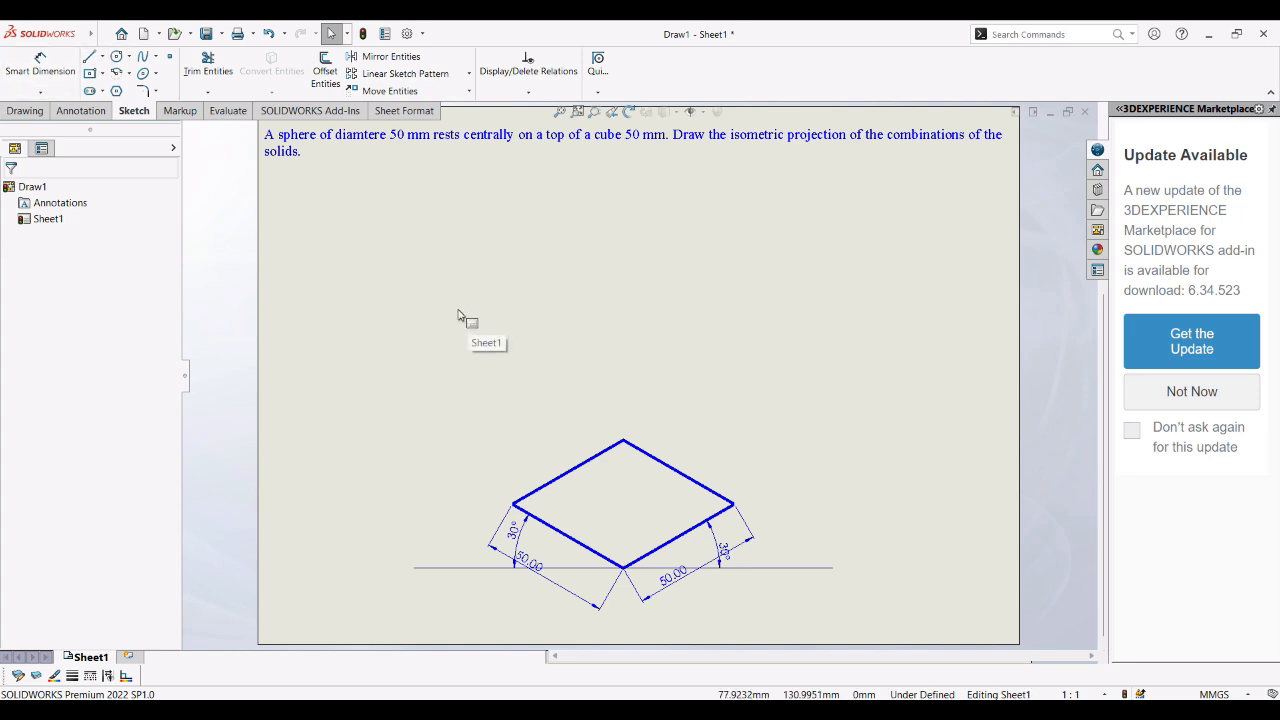
Step: Choose a thin line weight and draw a 50 mm vertical line upward from the centre of the rhombus
{"action": "left_click", "coordinate": [72, 677]}
{"action": "left_click", "coordinate": [151, 546]}
{"action": "key", "text": "l"}
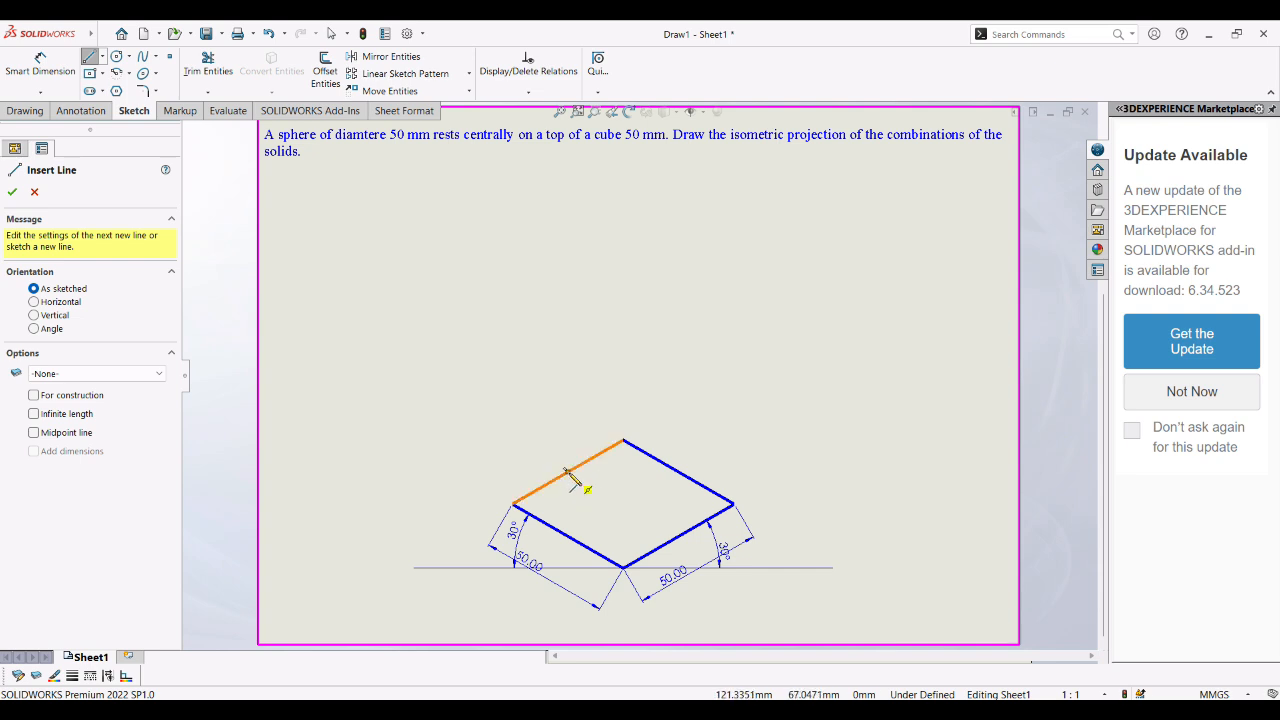
{"action": "left_click", "coordinate": [624, 504]}
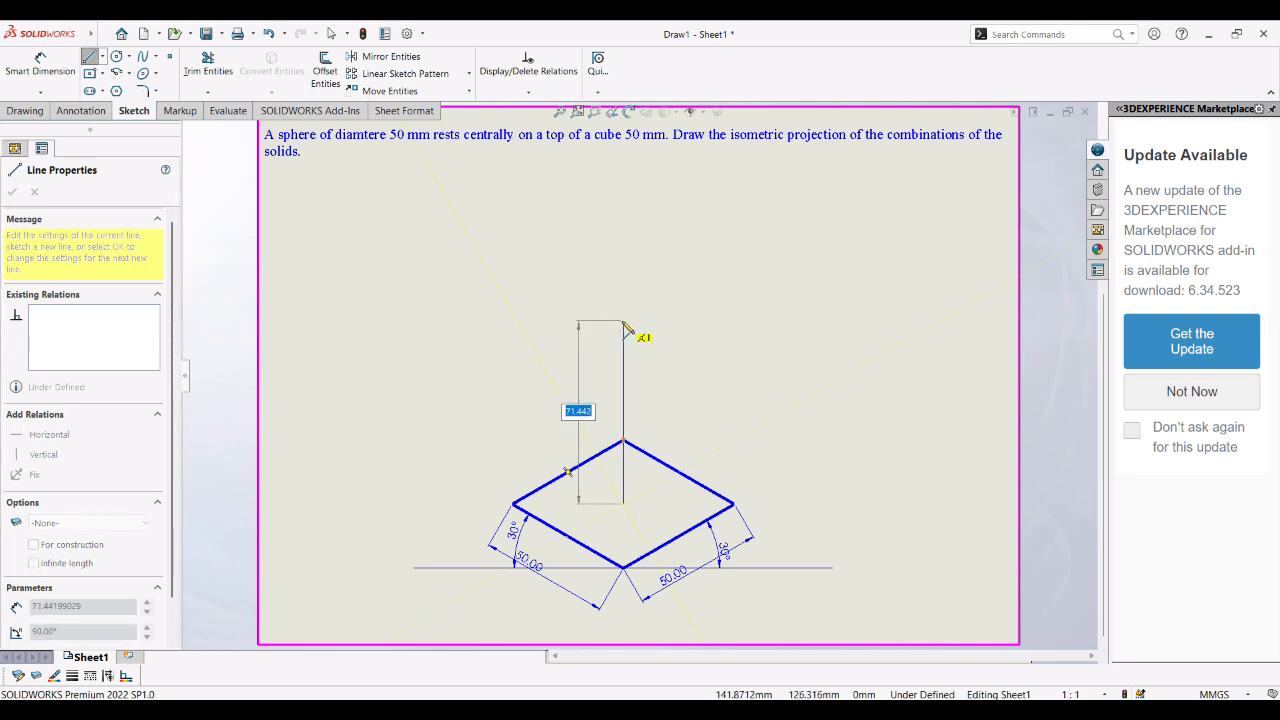
{"action": "key", "text": "Return"}
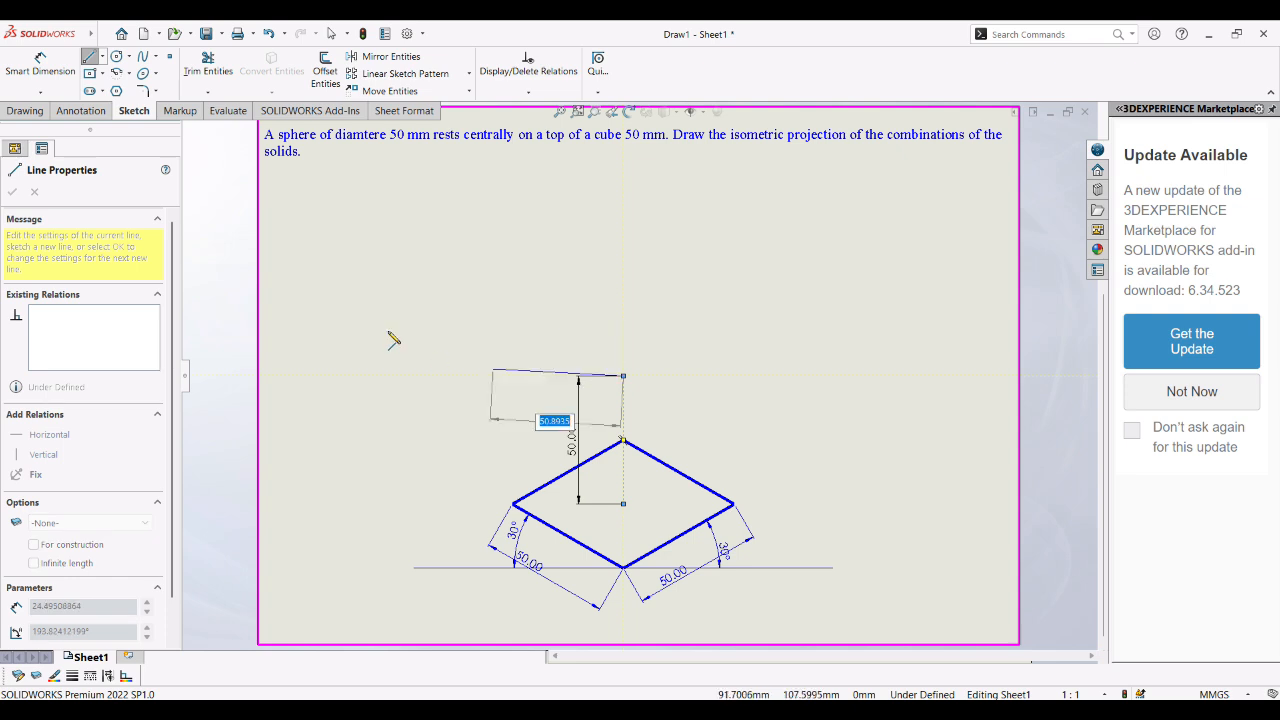
{"action": "key", "text": "Escape"}
Step: Copy the rhombus with its dimensions from its centre to the upper end of the 50 mm vertical line
{"action": "left_click", "coordinate": [469, 91]}
{"action": "left_click", "coordinate": [450, 125]}
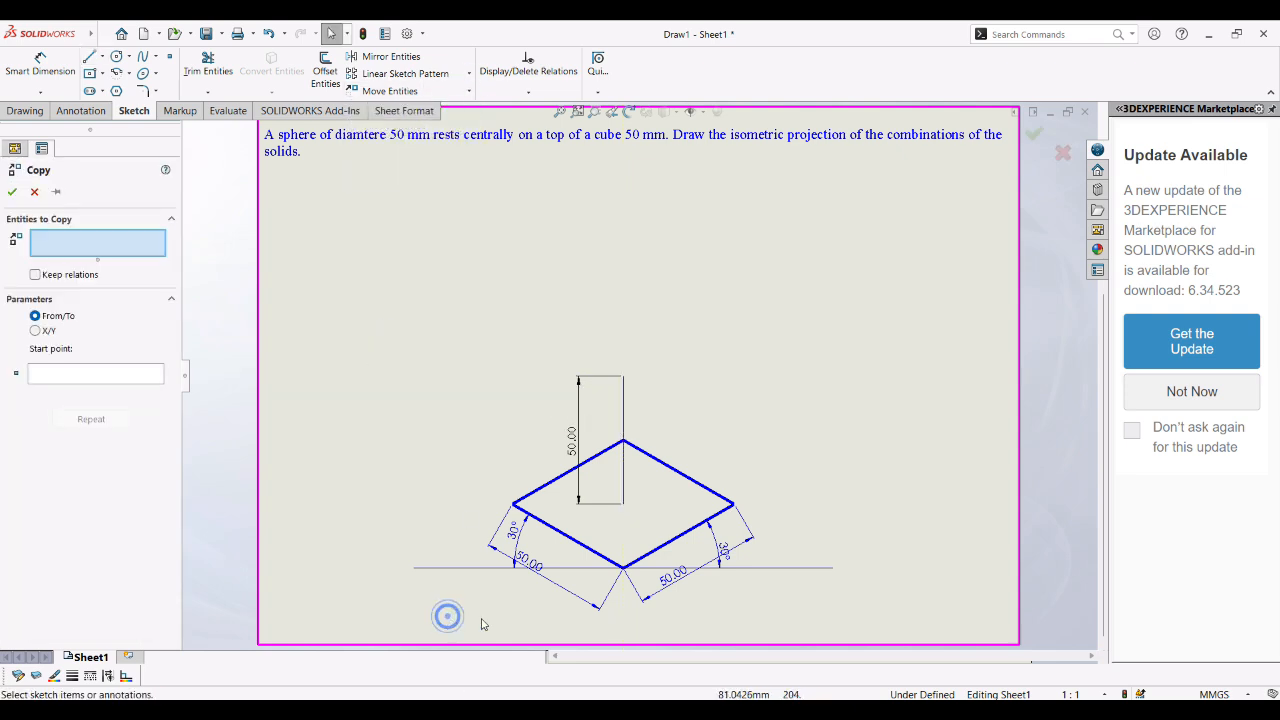
{"action": "left_click_drag", "start_coordinate": [446, 617], "coordinate": [772, 427]}
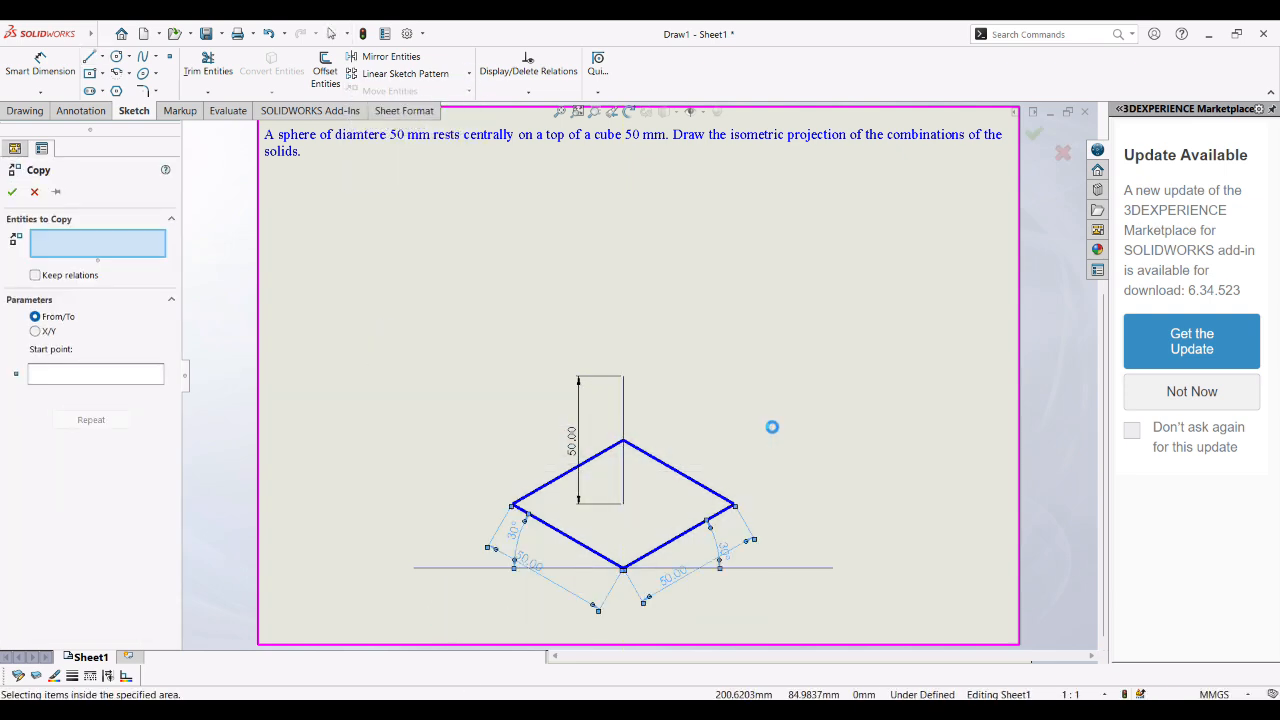
{"action": "left_click", "coordinate": [623, 504]}
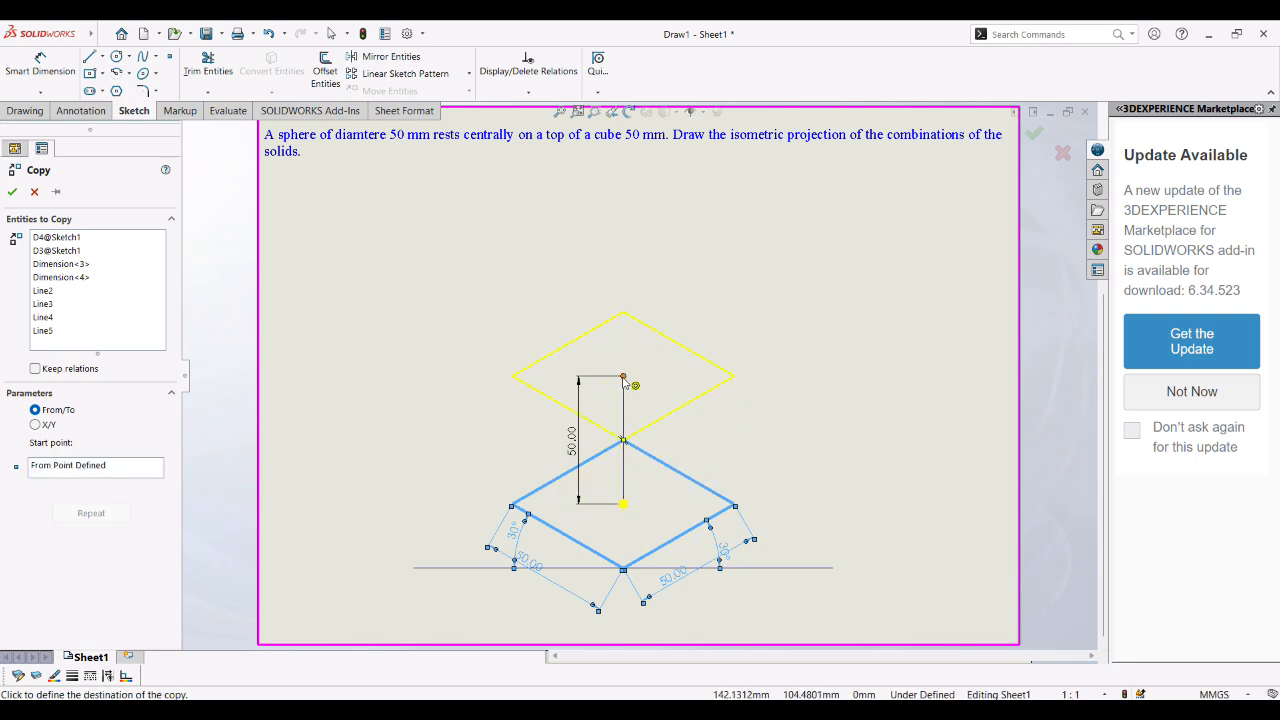
{"action": "left_click", "coordinate": [623, 377]}
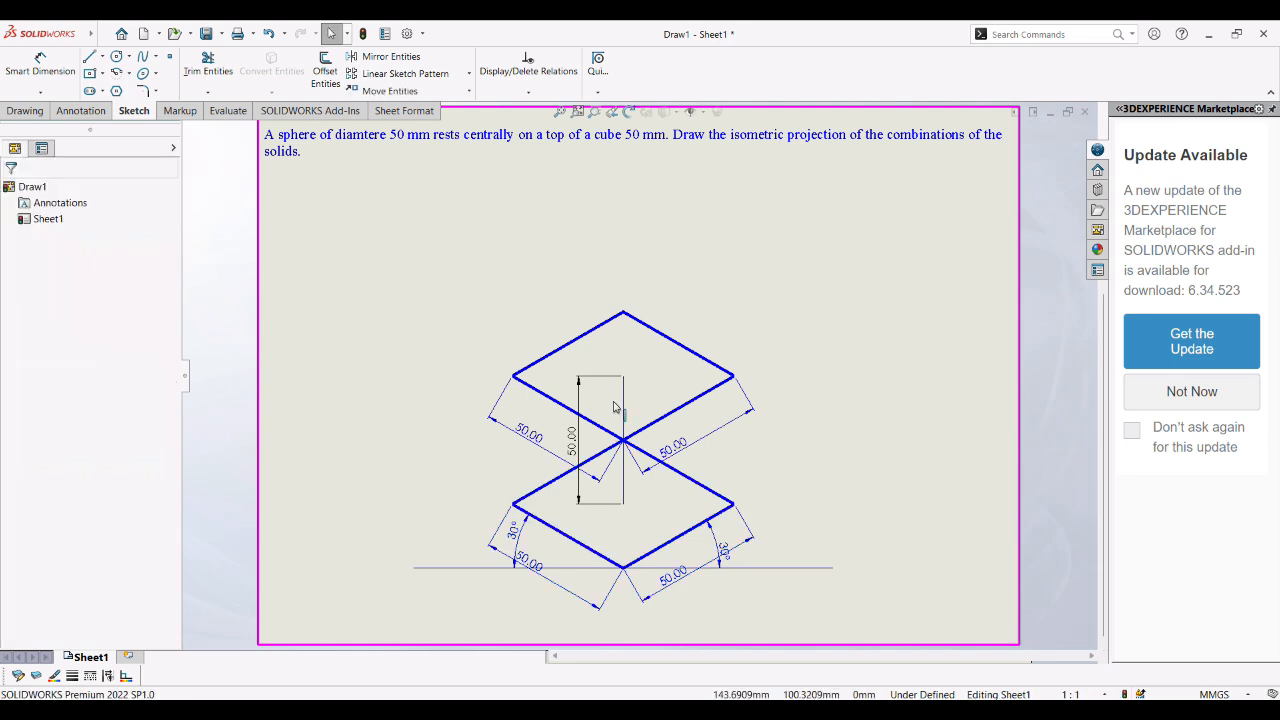
Step: Choose a thick line weight and draw vertical edges joining the left and right corners of the upper and lower rhombuses
{"action": "left_click", "coordinate": [72, 677]}
{"action": "left_click", "coordinate": [128, 588]}
{"action": "left_click", "coordinate": [90, 57]}
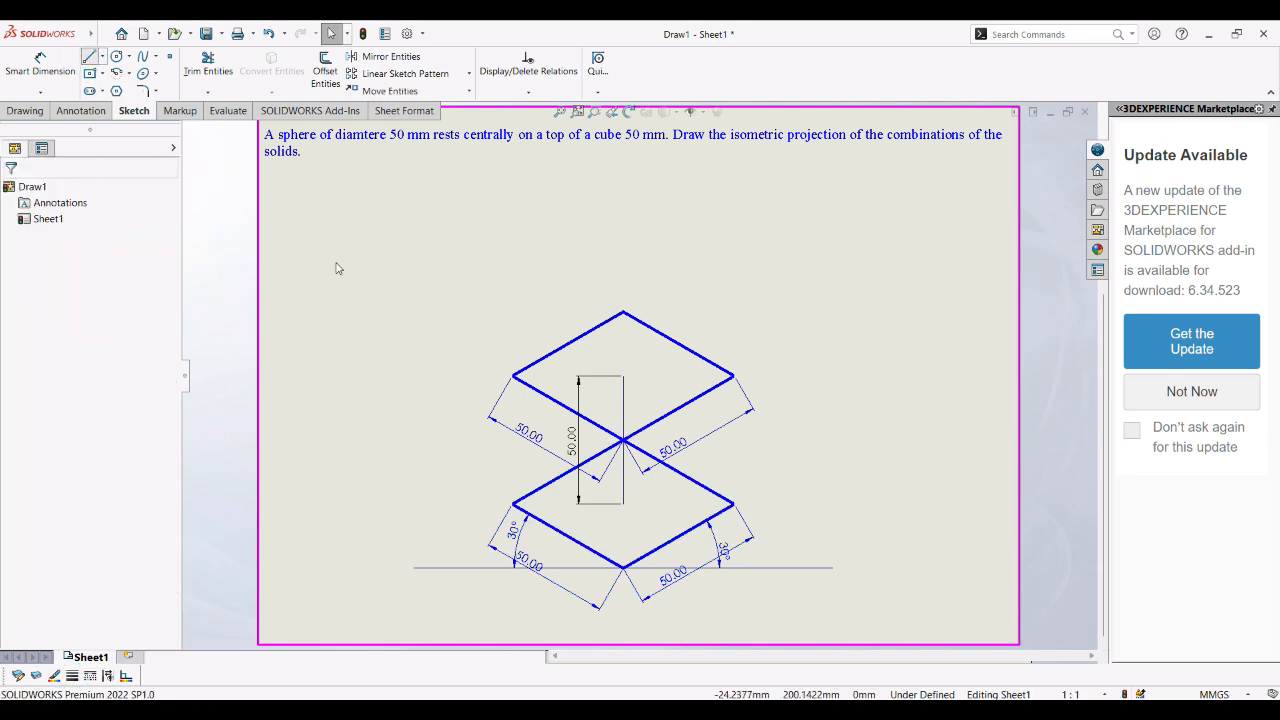
{"action": "left_click", "coordinate": [512, 376]}
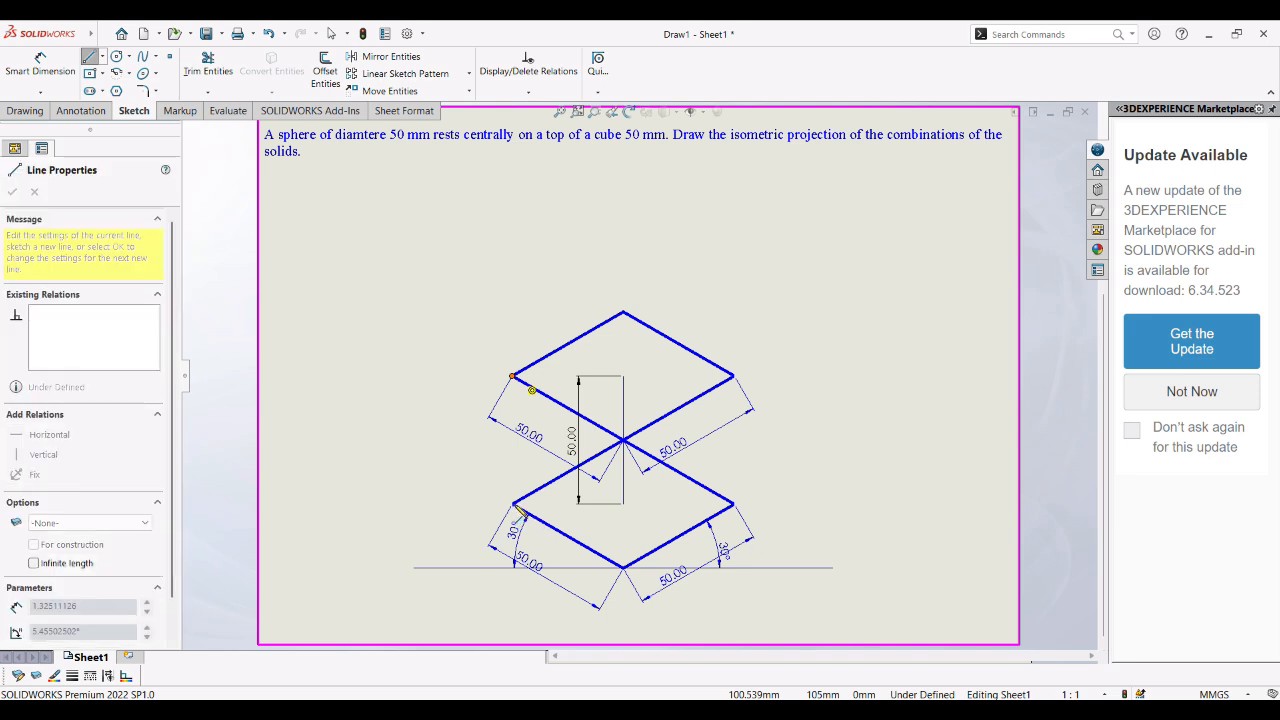
{"action": "left_click", "coordinate": [512, 505]}
{"action": "left_click", "coordinate": [734, 376]}
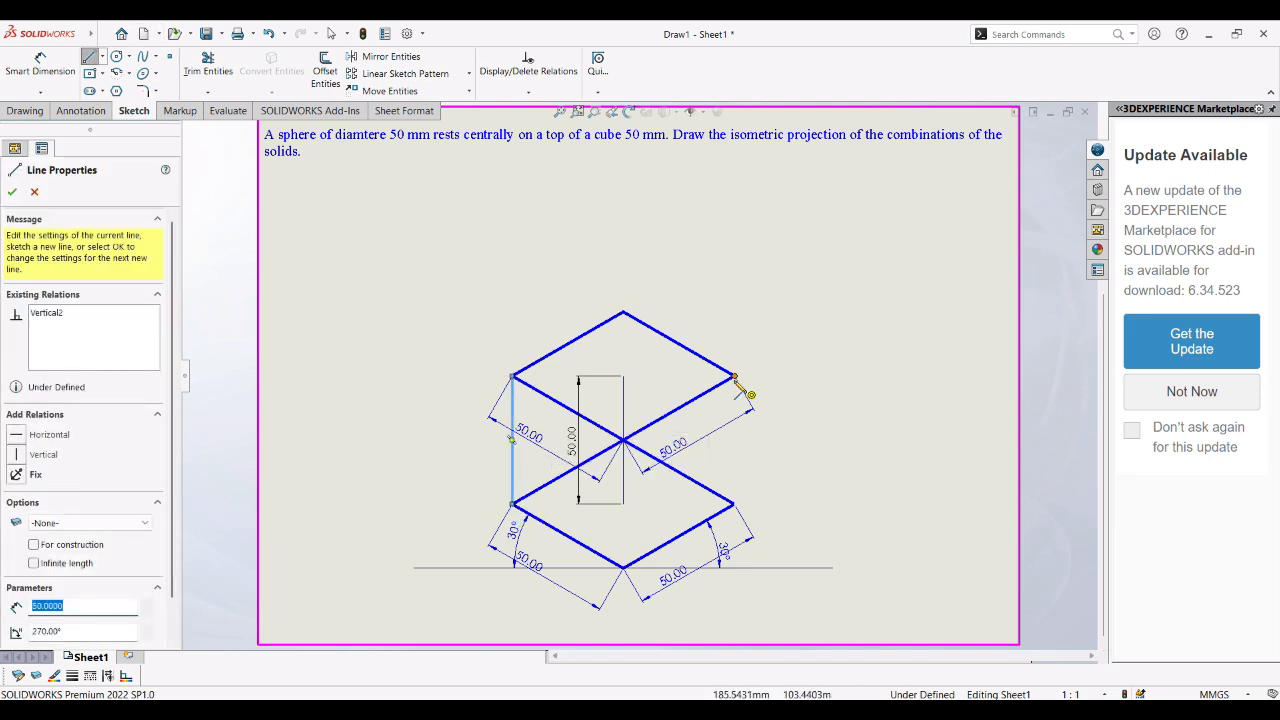
{"action": "left_click", "coordinate": [734, 505]}
Step: Draw the cube's front and back vertical edges between the matching corners of the two rhombuses
{"action": "left_click", "coordinate": [623, 440]}
{"action": "left_click", "coordinate": [623, 568]}
{"action": "left_click", "coordinate": [623, 312]}
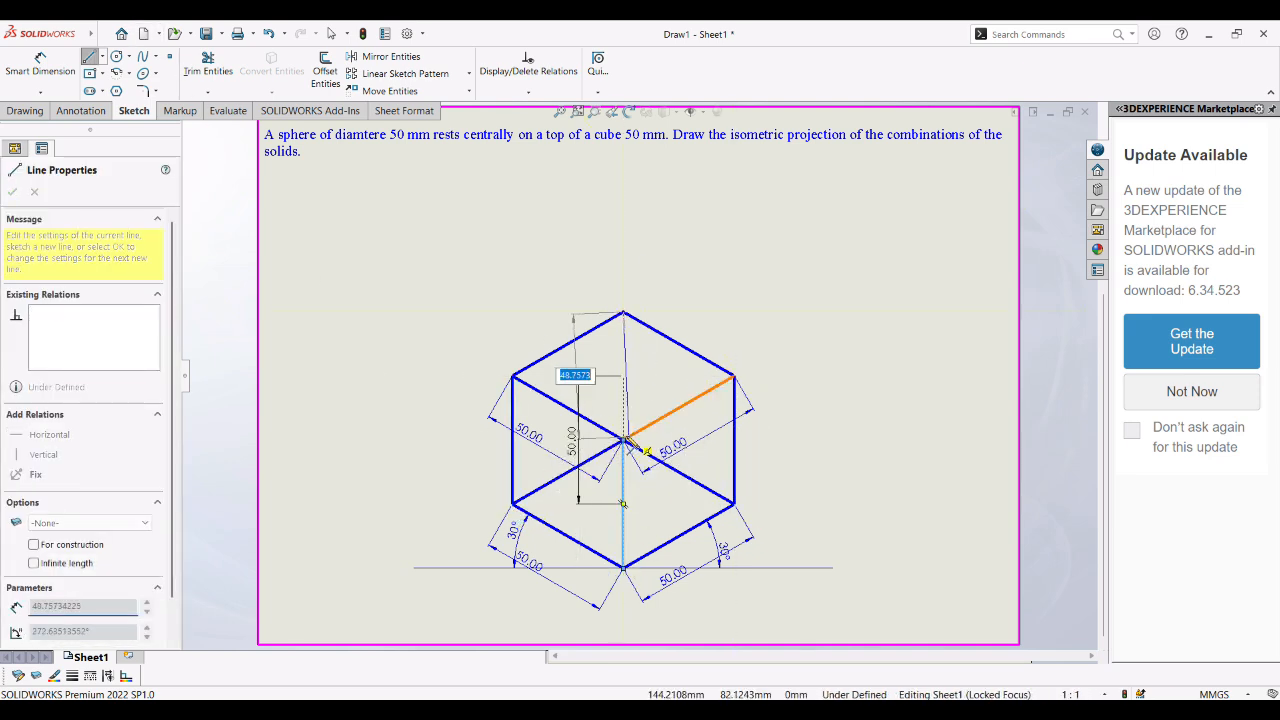
{"action": "left_click", "coordinate": [623, 440]}
{"action": "key", "text": "Escape"}
Step: Delete all the 50 mm length dimensions, keeping the two 30° angle dimensions
{"action": "left_click", "coordinate": [689, 444]}
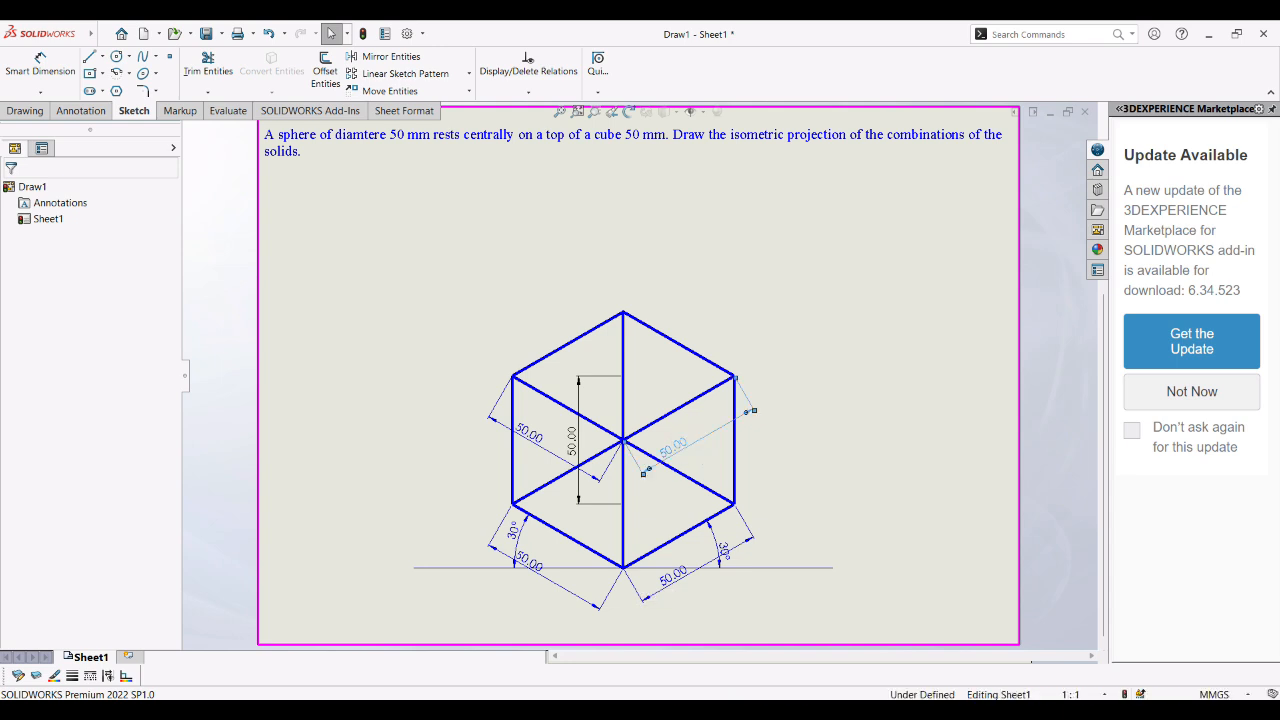
{"action": "key", "text": "Delete"}
{"action": "left_click", "coordinate": [551, 450]}
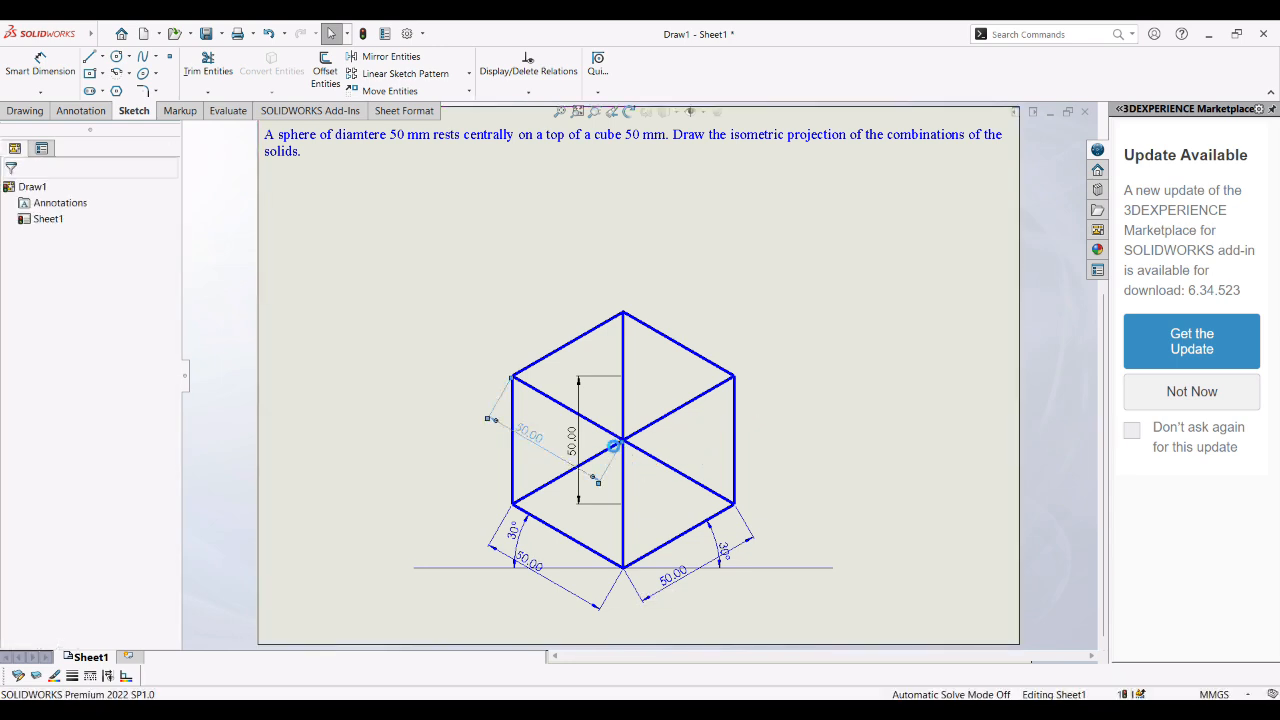
{"action": "key", "text": "Delete"}
{"action": "left_click", "coordinate": [579, 450]}
{"action": "key", "text": "Delete"}
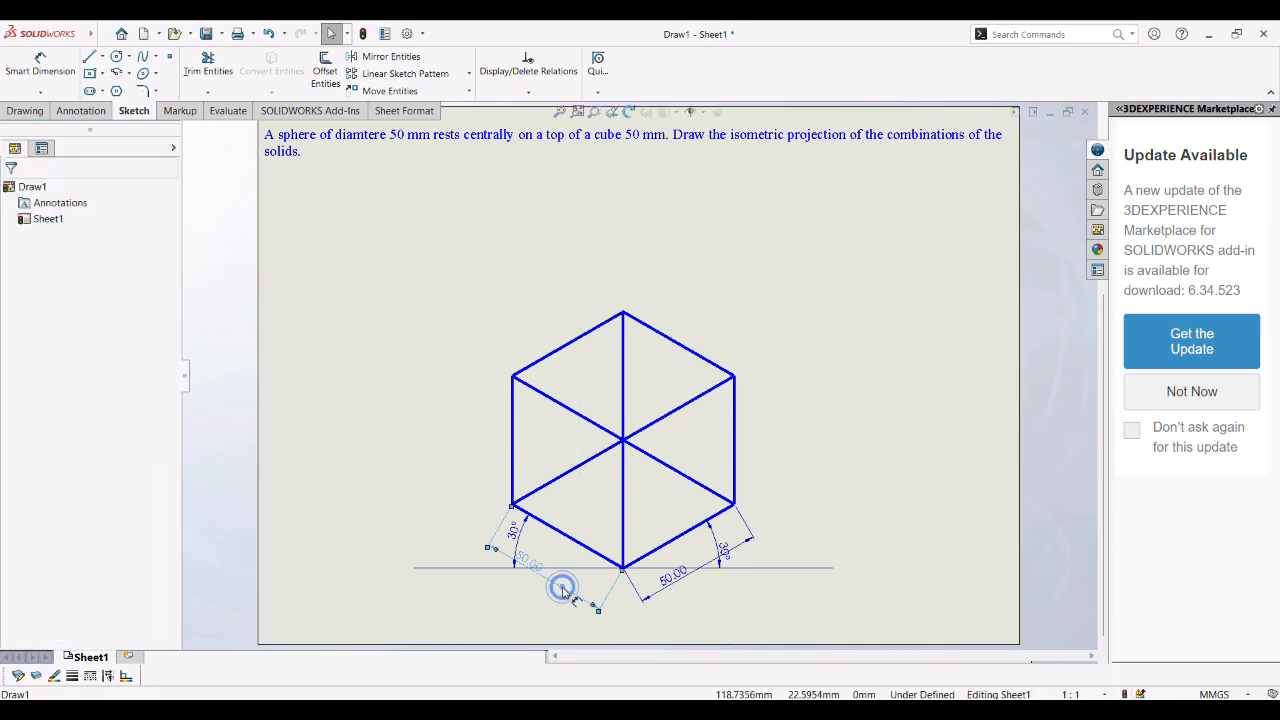
{"action": "left_click", "coordinate": [563, 590]}
{"action": "key", "text": "Delete"}
{"action": "left_click", "coordinate": [678, 578]}
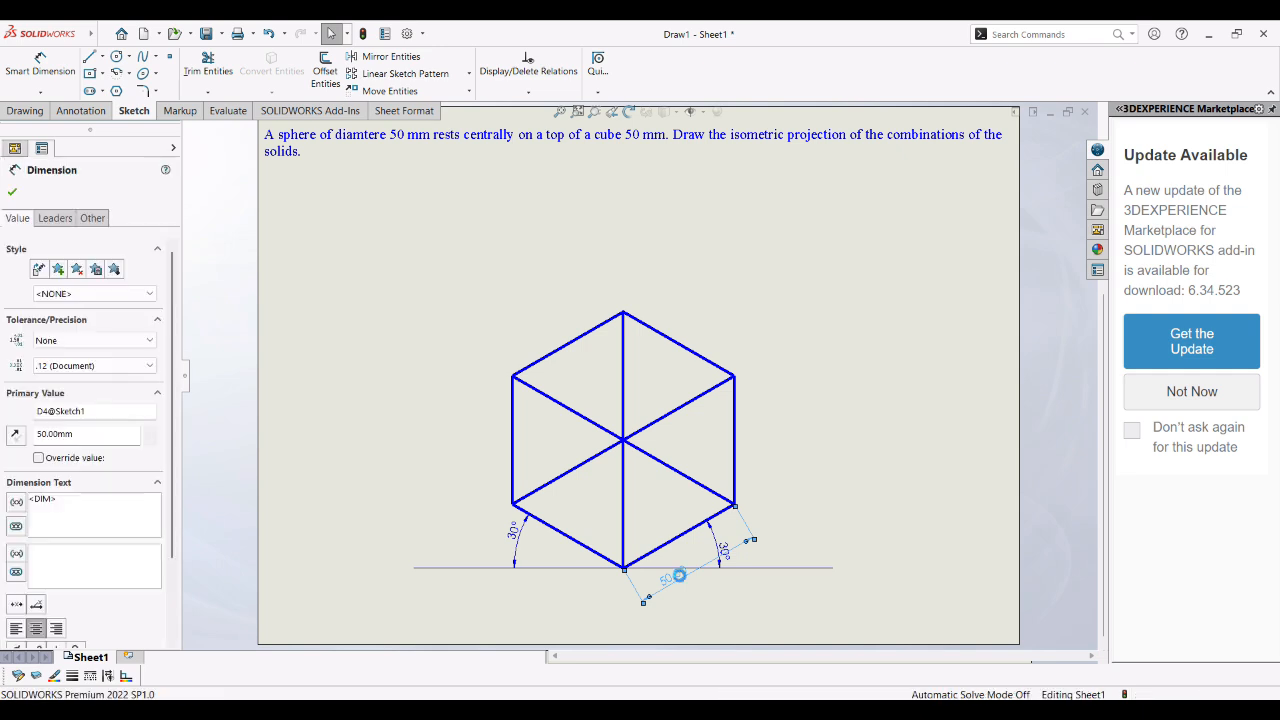
{"action": "key", "text": "Delete"}
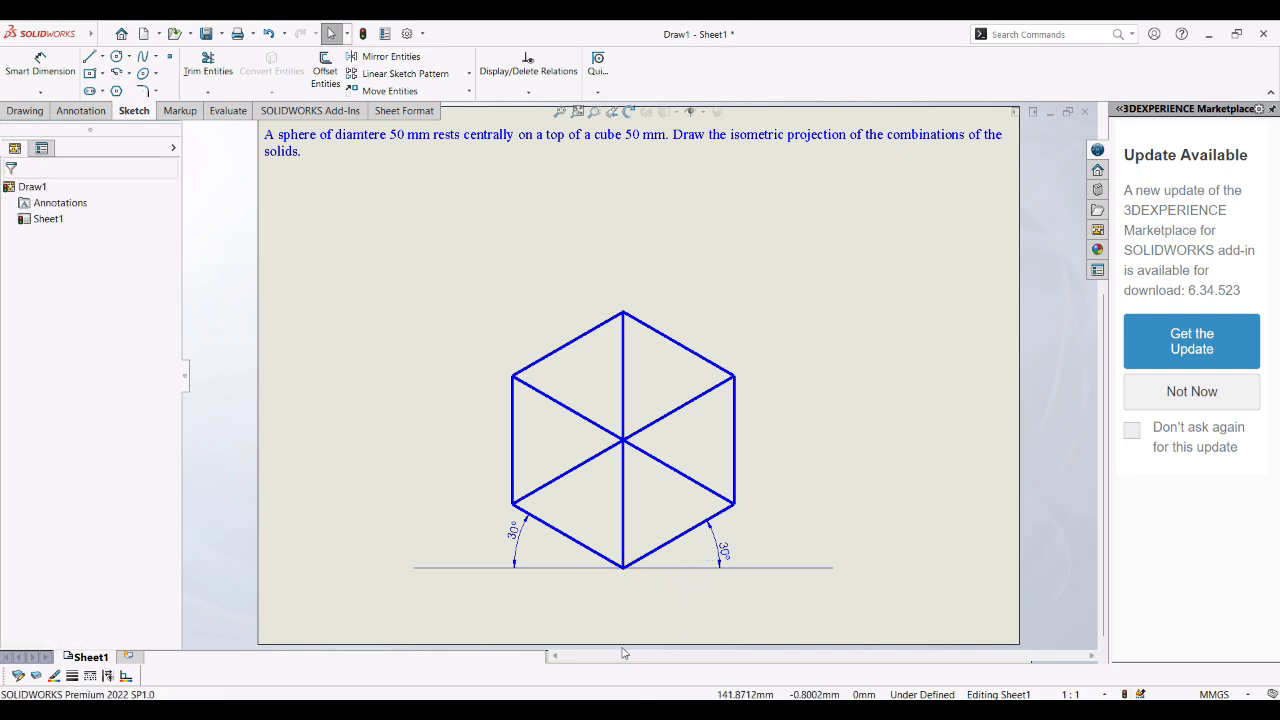
{"action": "left_click", "coordinate": [89, 58]}
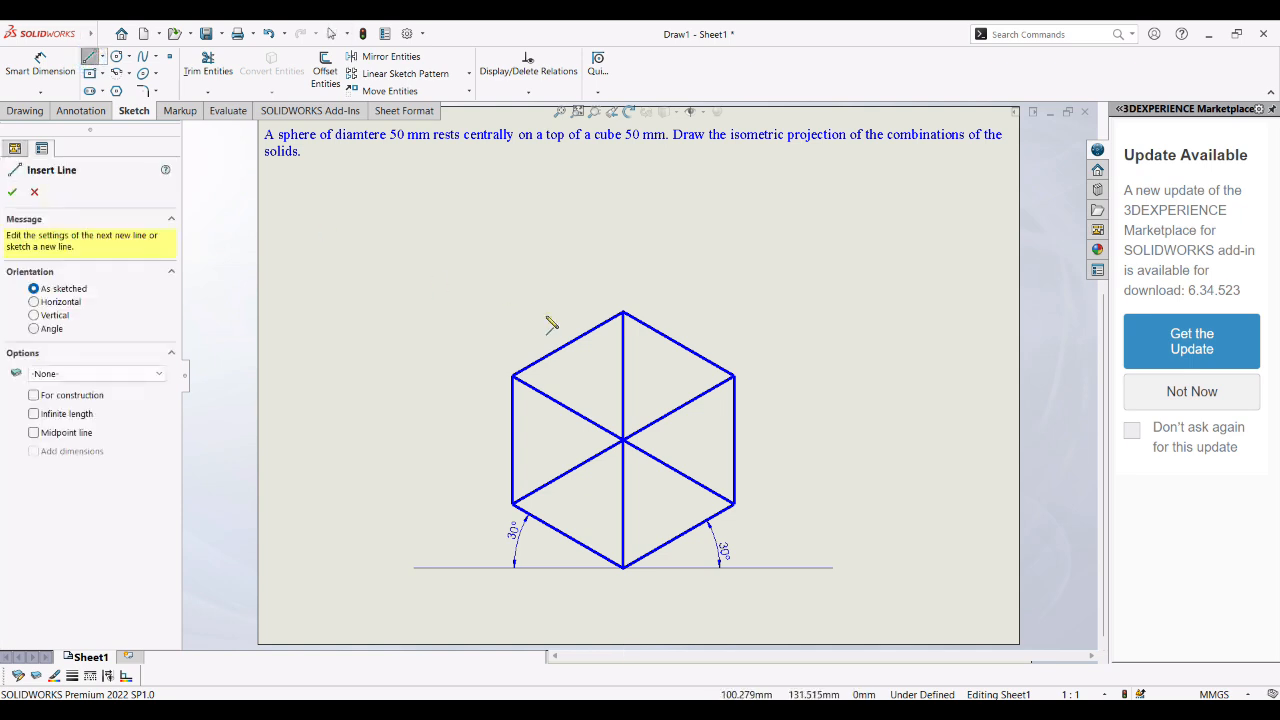
{"action": "left_click", "coordinate": [621, 376]}
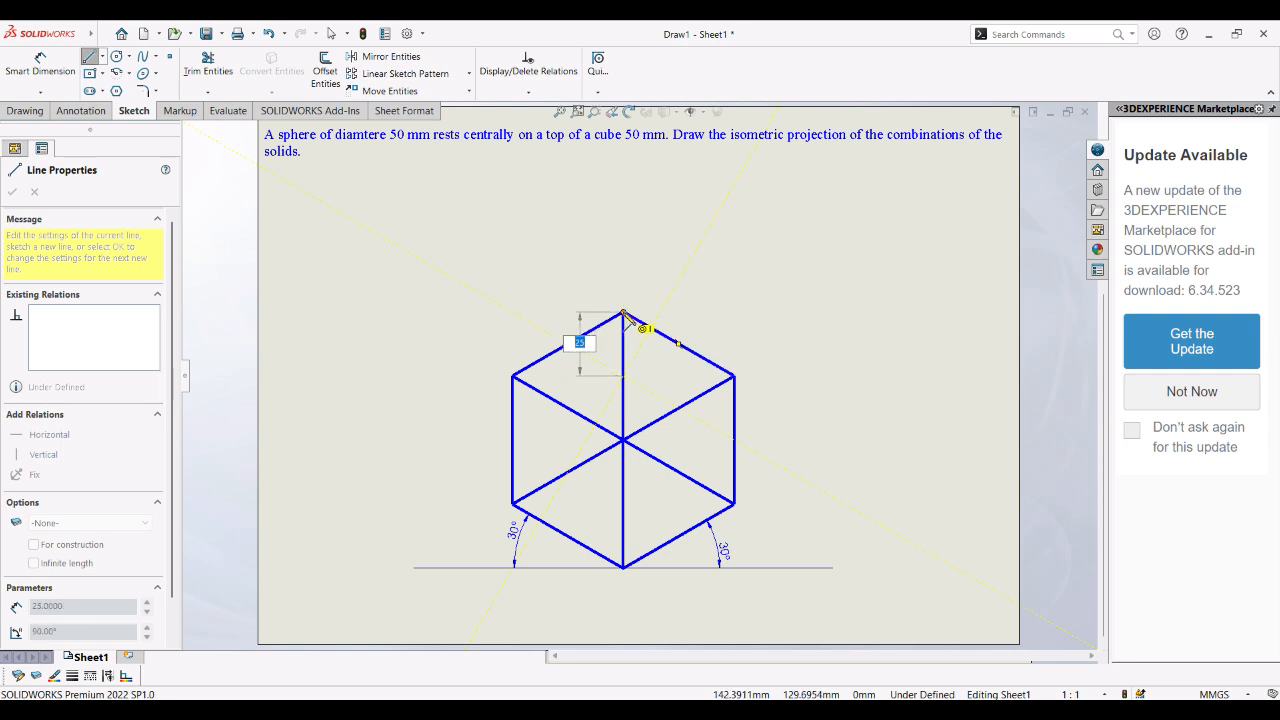
{"action": "key", "text": "Escape"}
{"action": "key", "text": "Escape"}
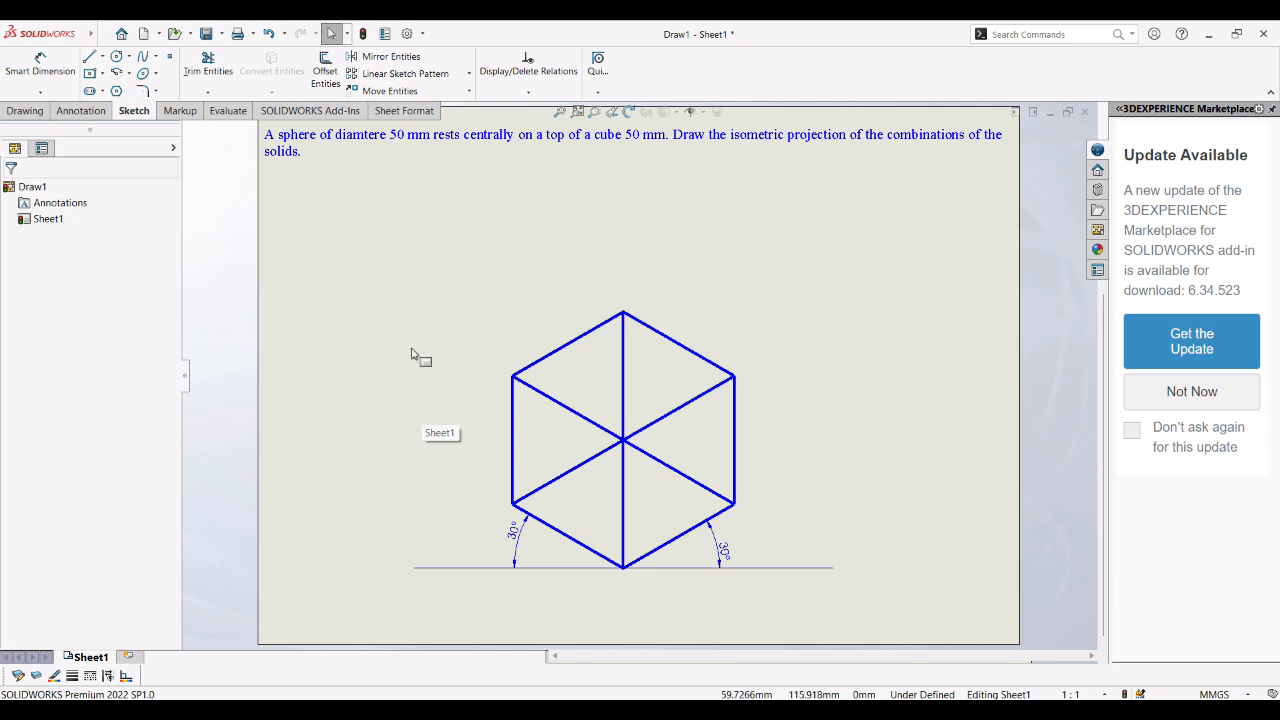
Step: Scale the cube and its base line by 0.816 about the lowest vertex, without keeping a copy of the original
{"action": "left_click", "coordinate": [468, 91]}
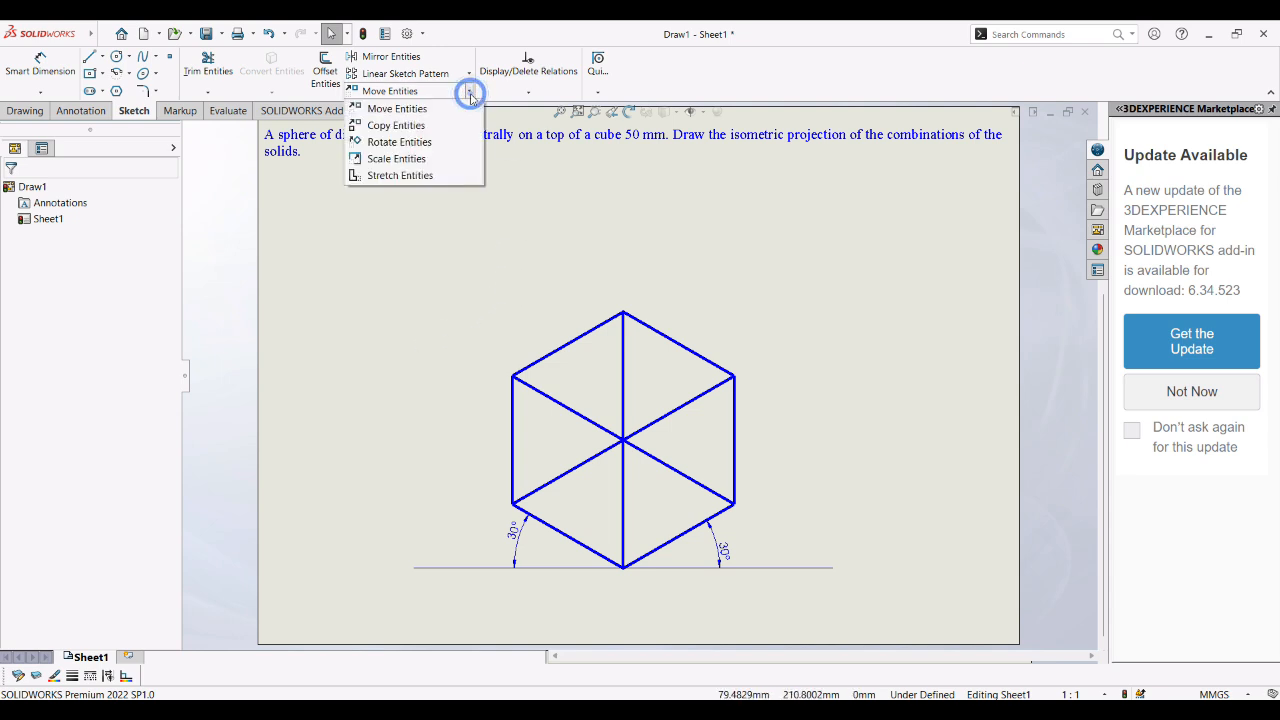
{"action": "left_click", "coordinate": [451, 162]}
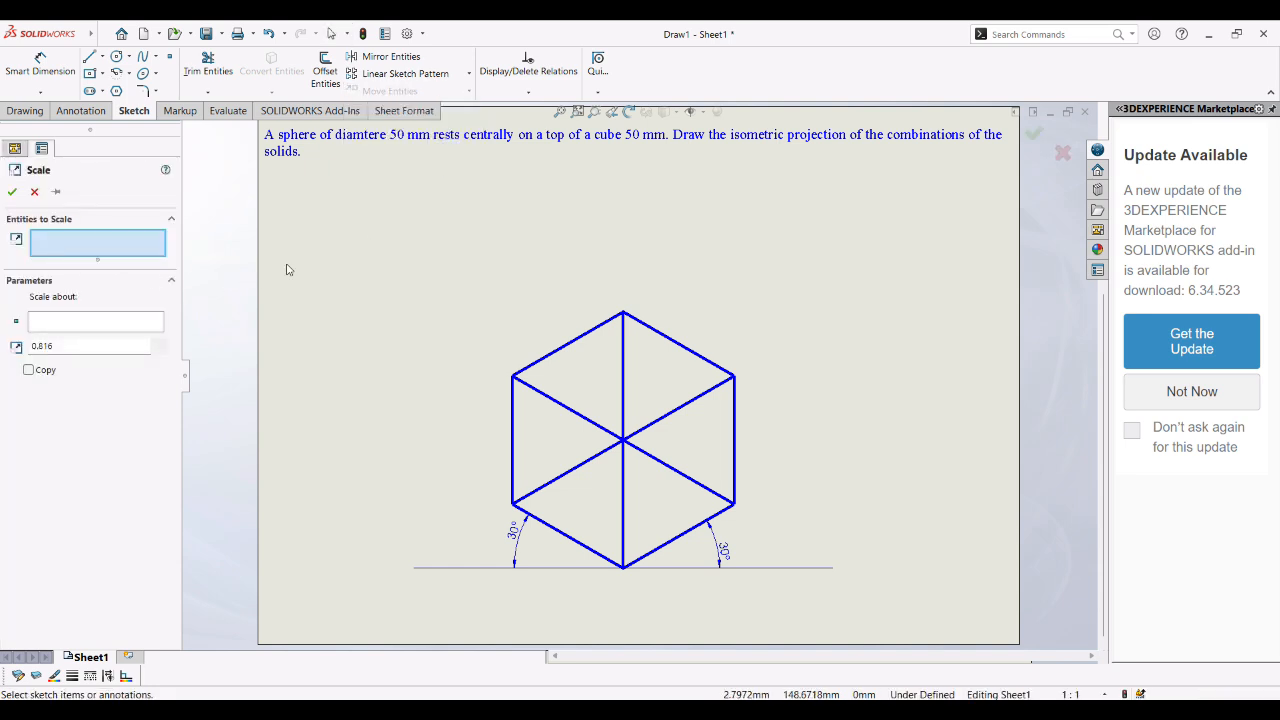
{"action": "mouse_move", "coordinate": [380, 246]}
{"action": "left_mouse_down"}
{"action": "mouse_move", "coordinate": [604, 430]}
{"action": "mouse_move", "coordinate": [900, 628]}
{"action": "left_mouse_up"}
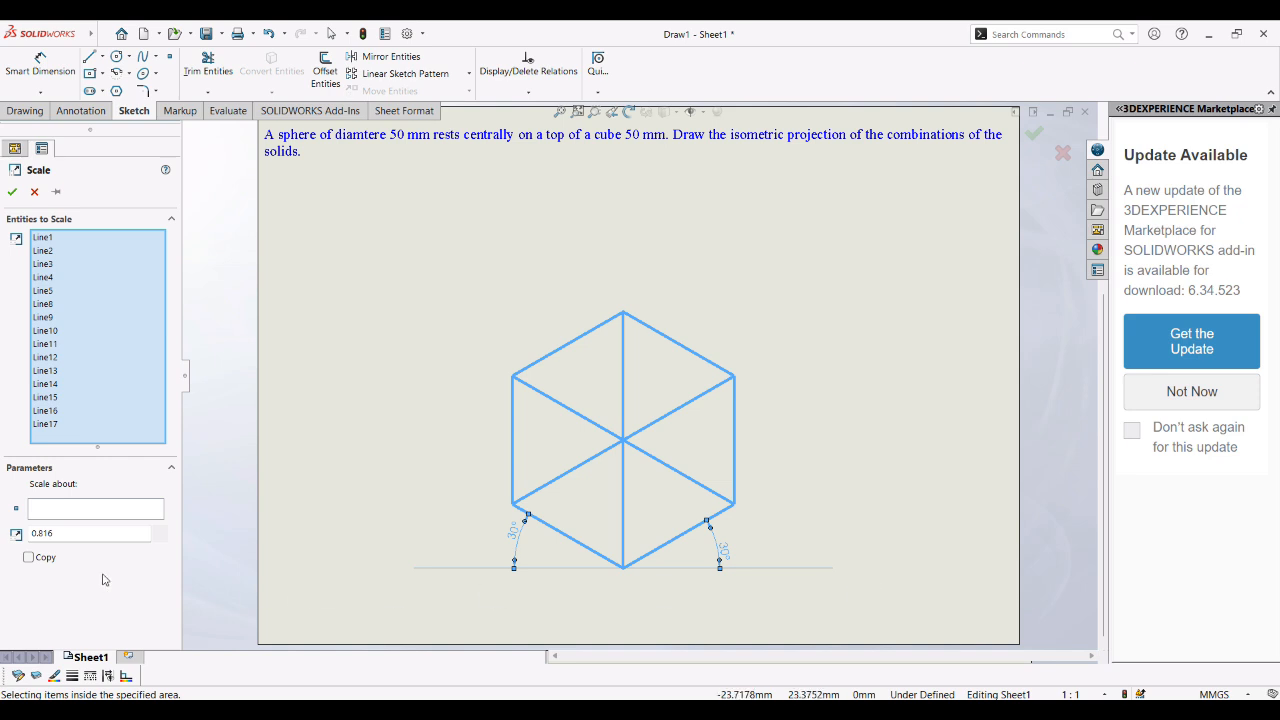
{"action": "left_click", "coordinate": [81, 510]}
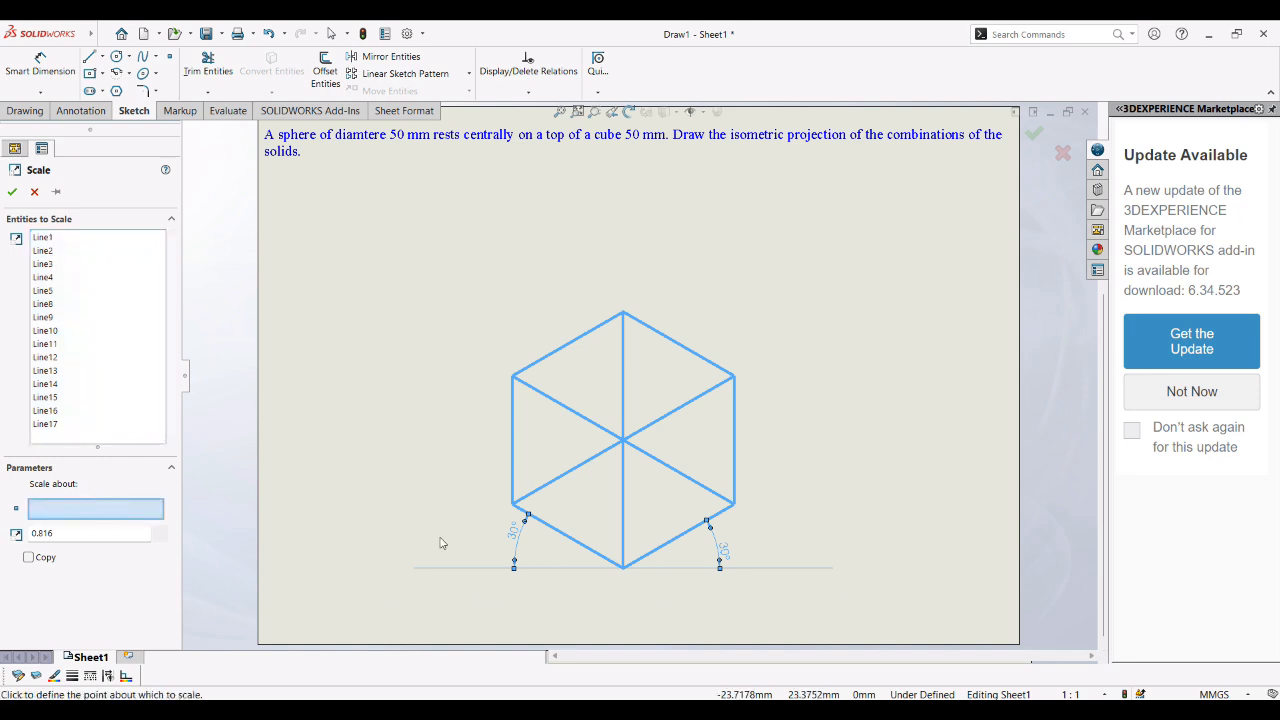
{"action": "left_click", "coordinate": [622, 569]}
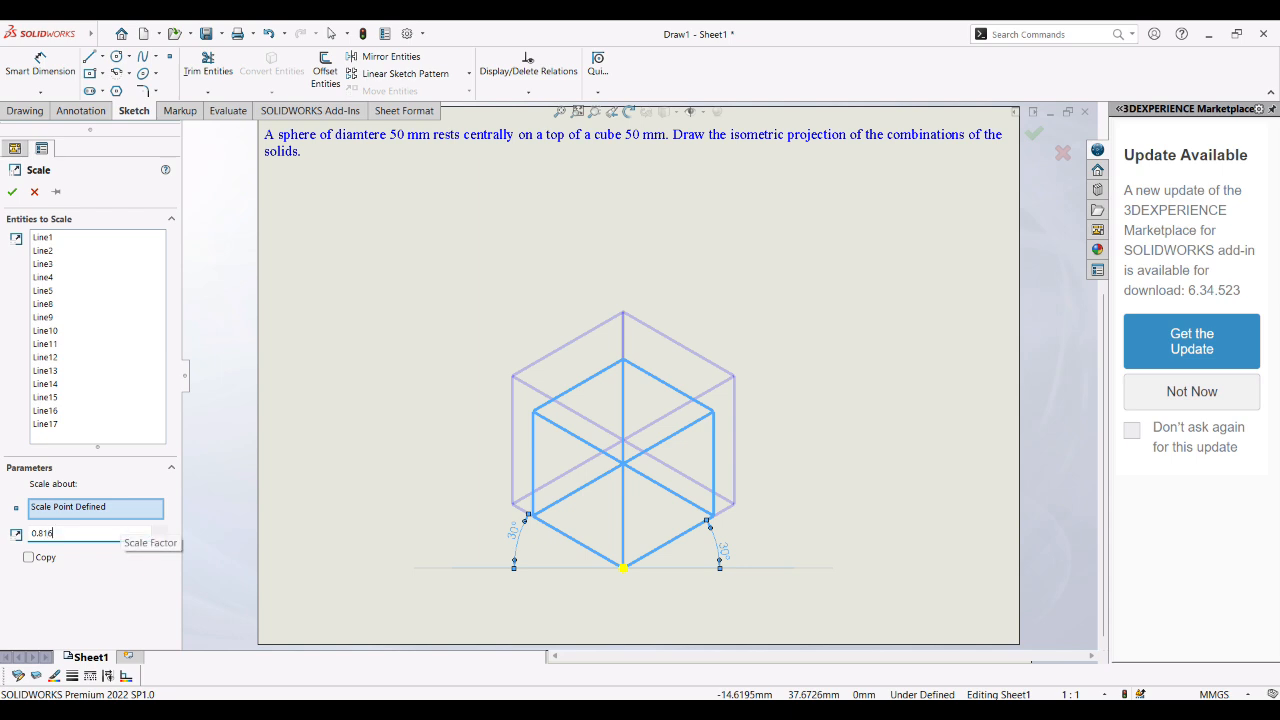
{"action": "left_click", "coordinate": [31, 559]}
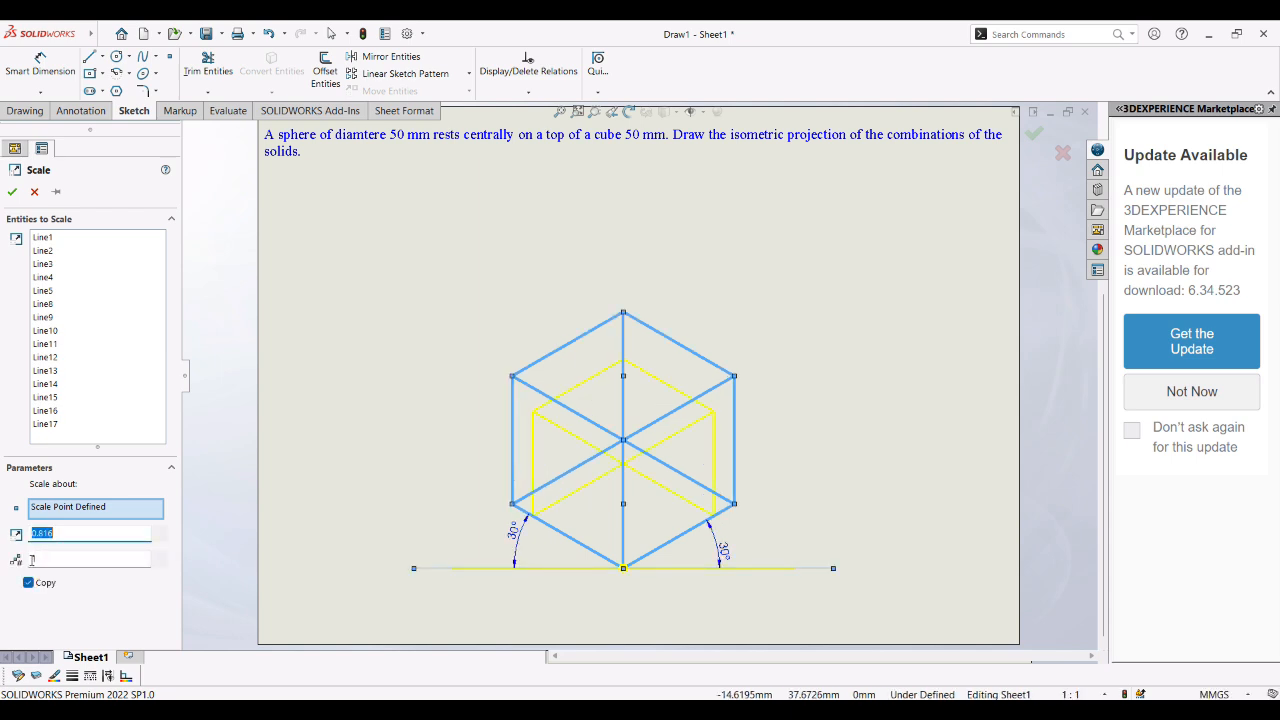
{"action": "left_click", "coordinate": [30, 584]}
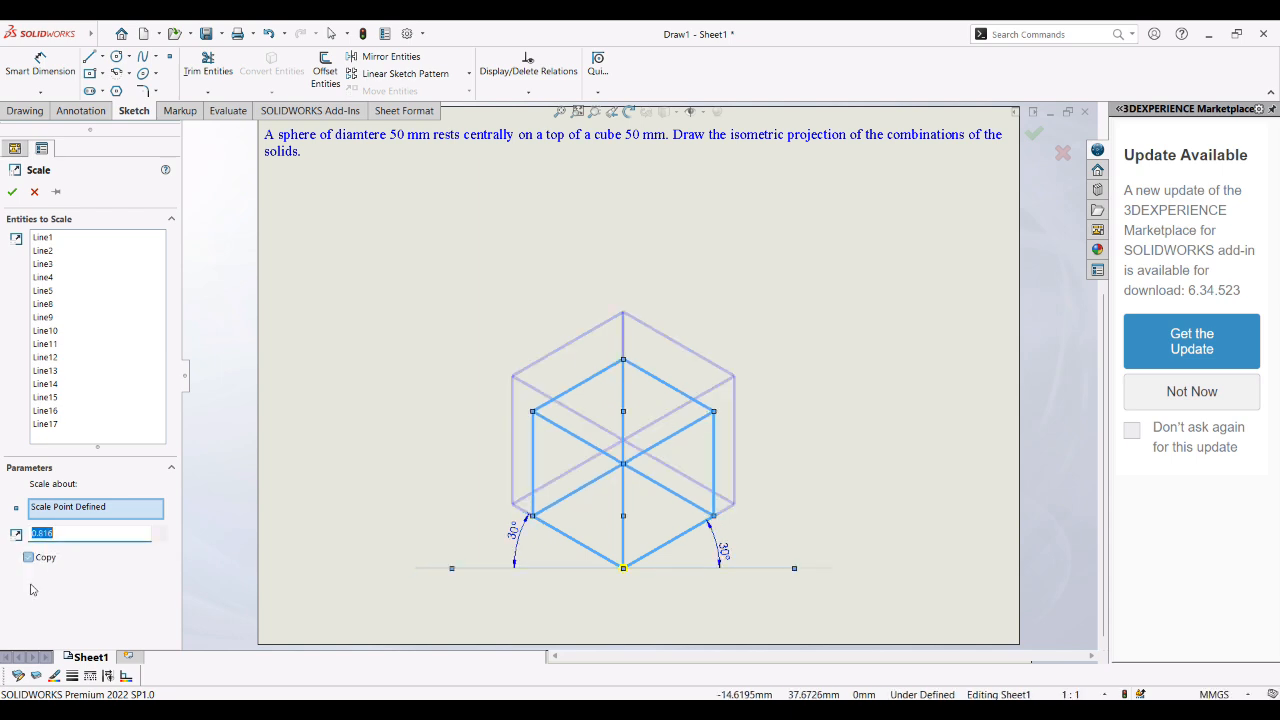
{"action": "left_click", "coordinate": [12, 191]}
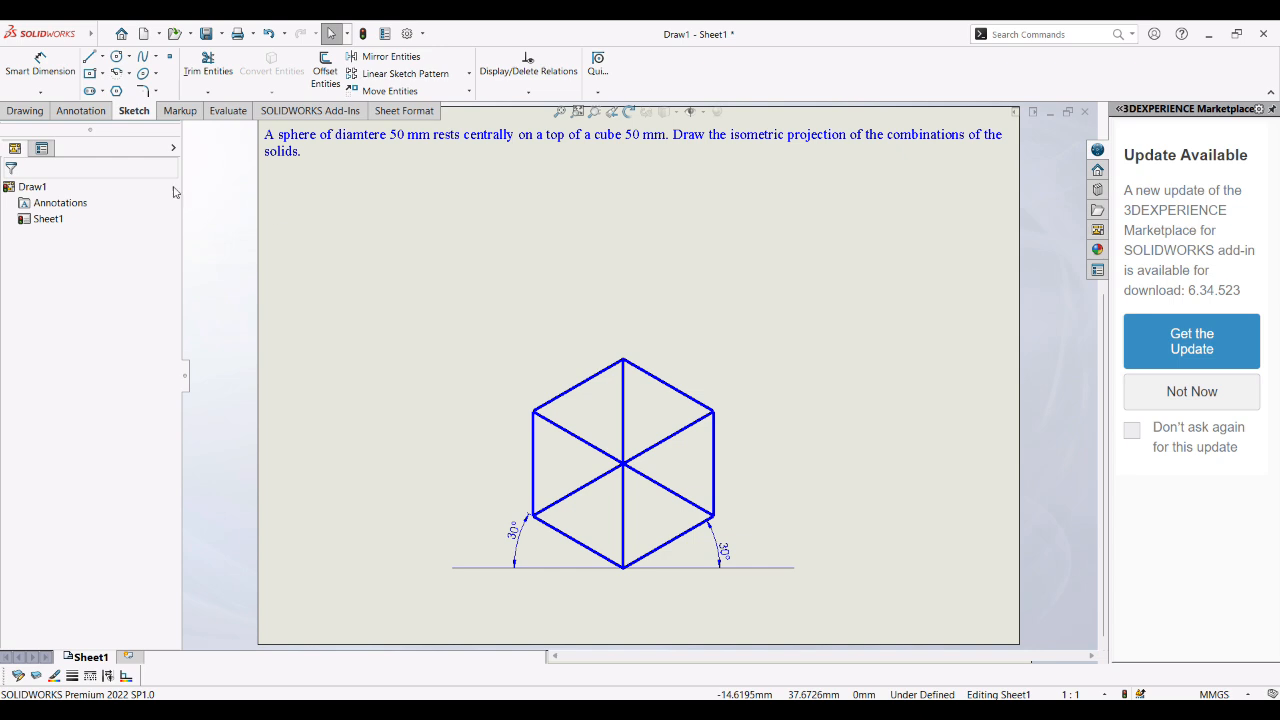
Step: Check the length of the scaled cube's left vertical edge with a temporary dimension and delete it
{"action": "left_click", "coordinate": [40, 62]}
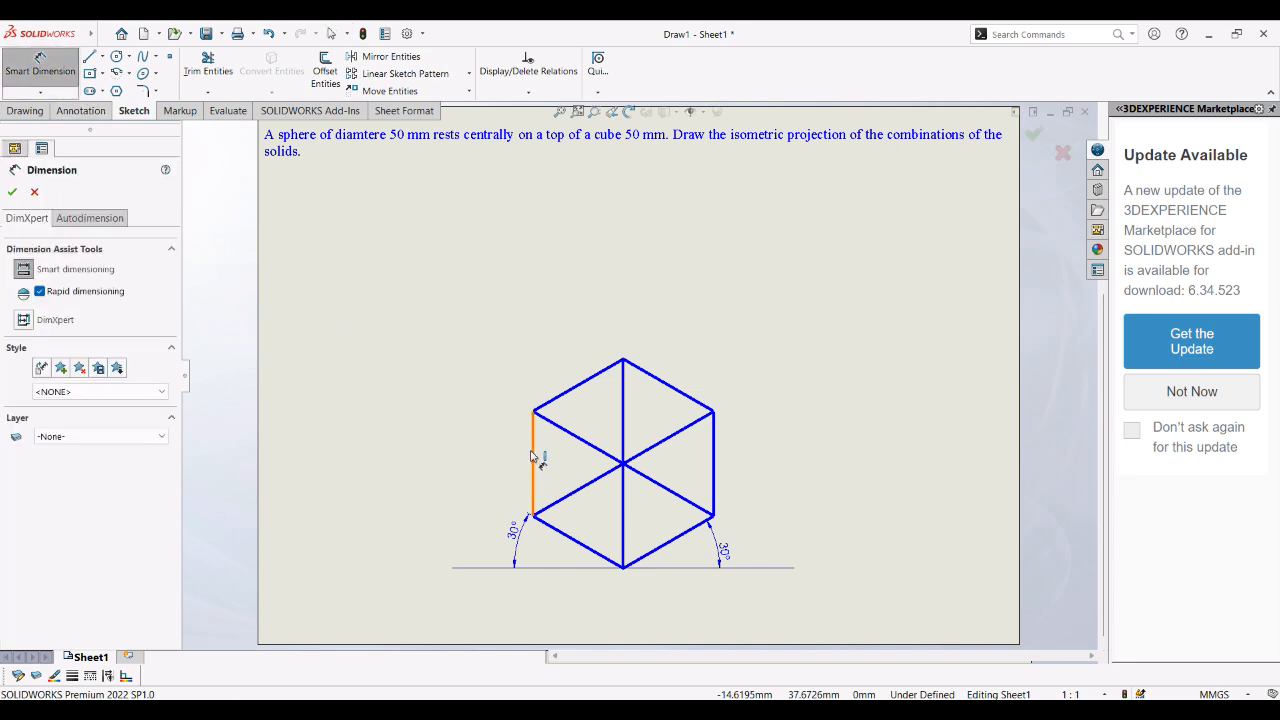
{"action": "left_click", "coordinate": [533, 462]}
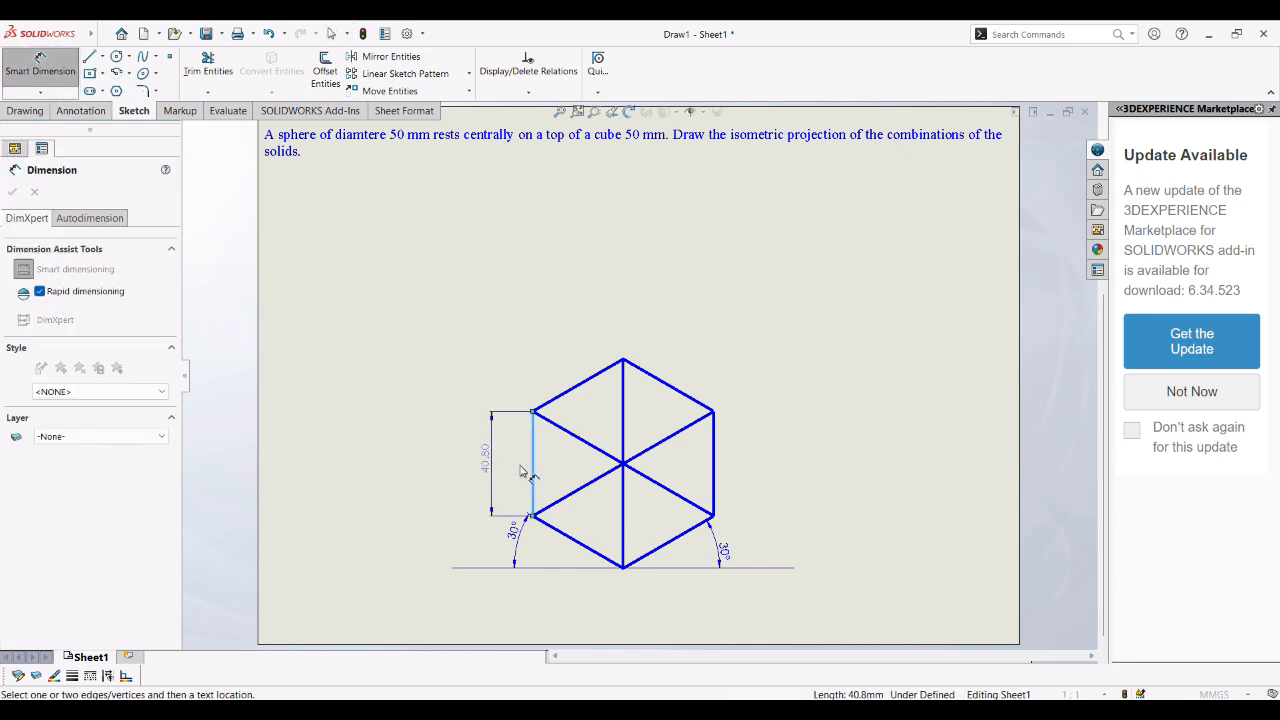
{"action": "left_click", "coordinate": [525, 475]}
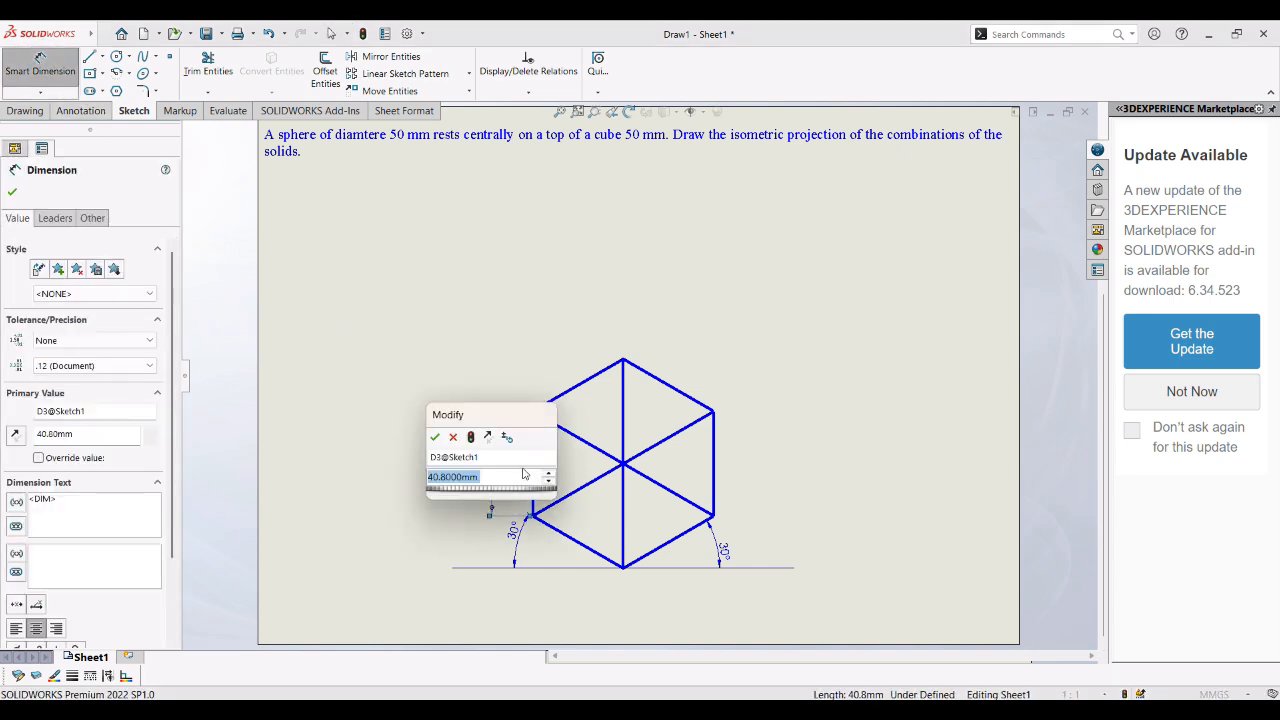
{"action": "left_click", "coordinate": [435, 438]}
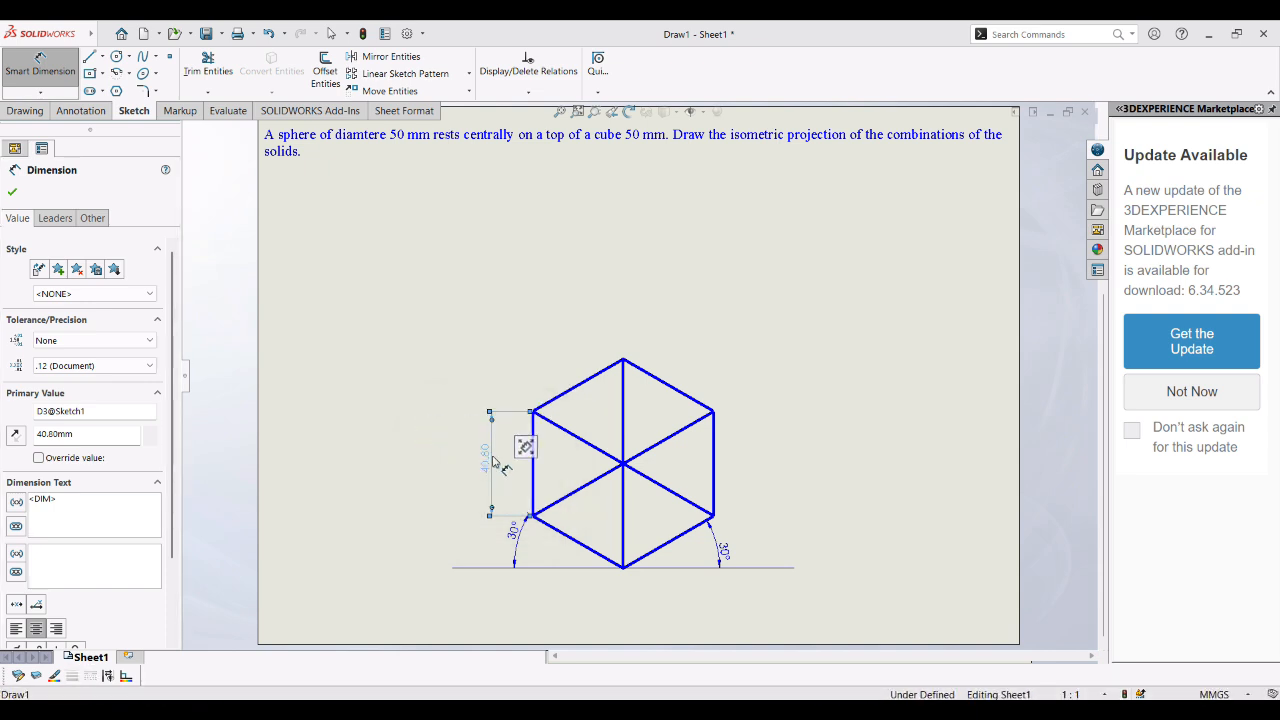
{"action": "key", "text": "Delete"}
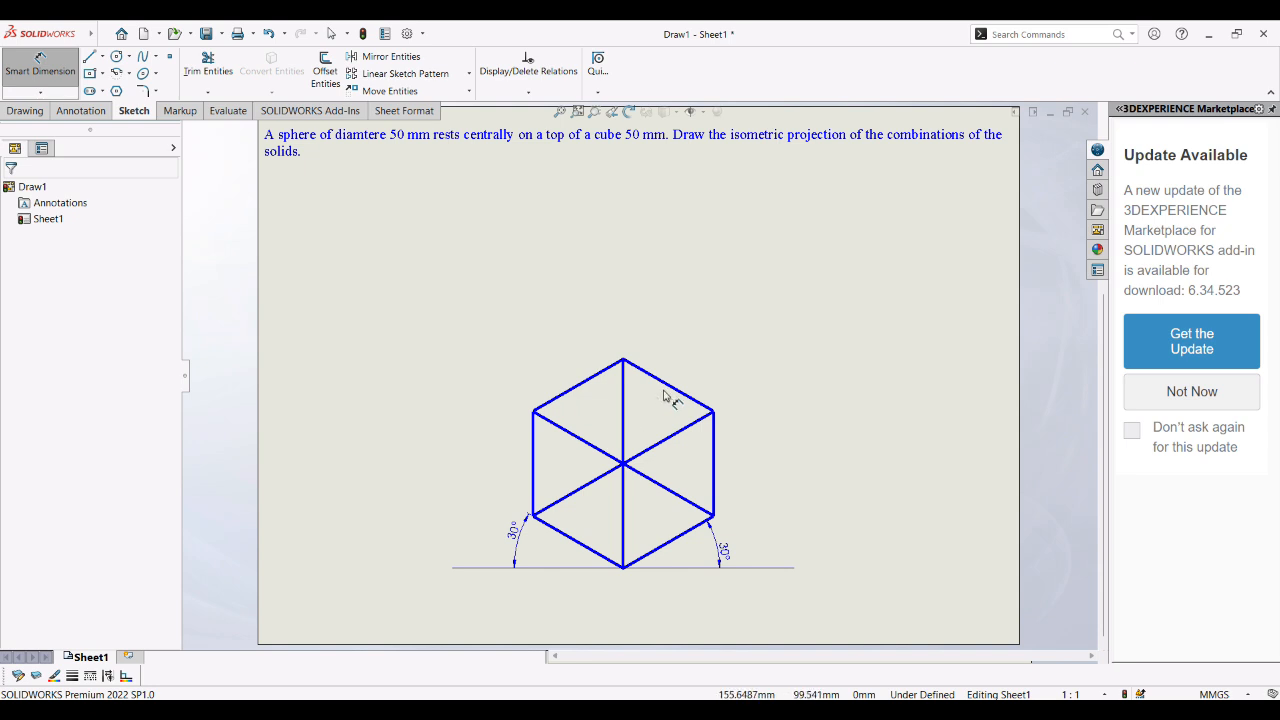
Step: Draw a circle about 54 mm in diameter centred on the back vertex of the cube's top face
{"action": "left_click", "coordinate": [117, 56]}
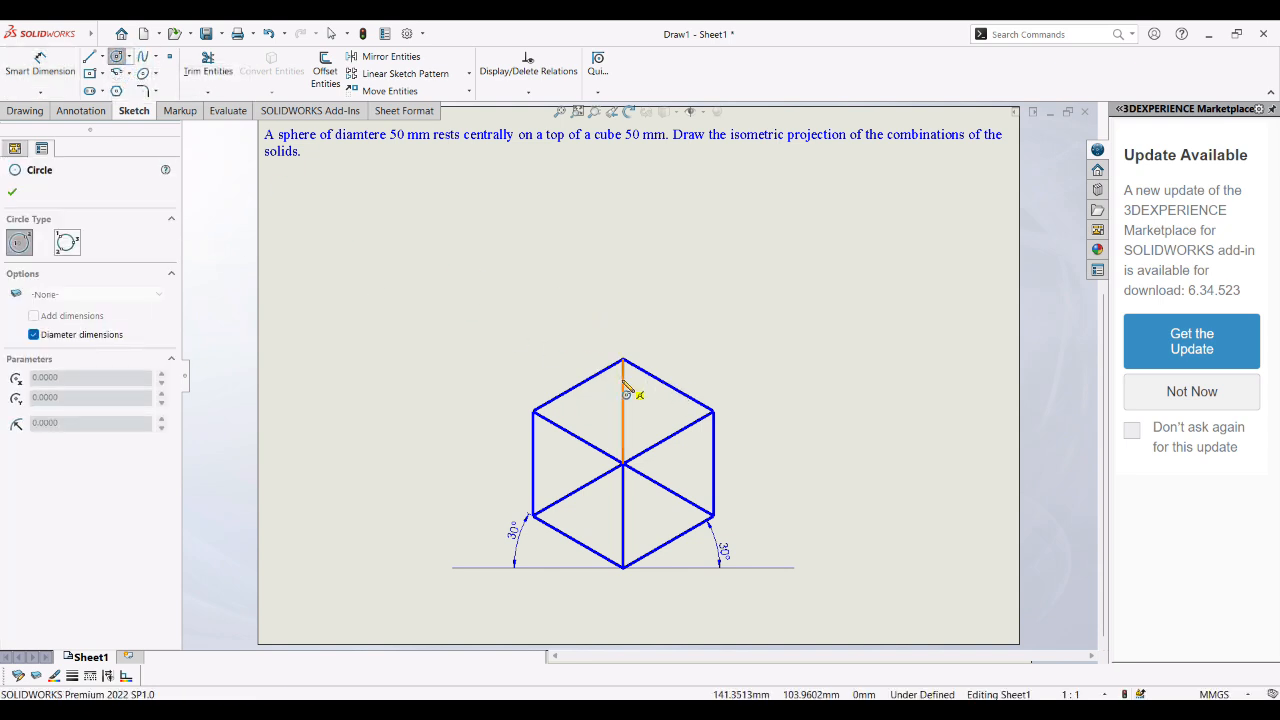
{"action": "left_click", "coordinate": [623, 359]}
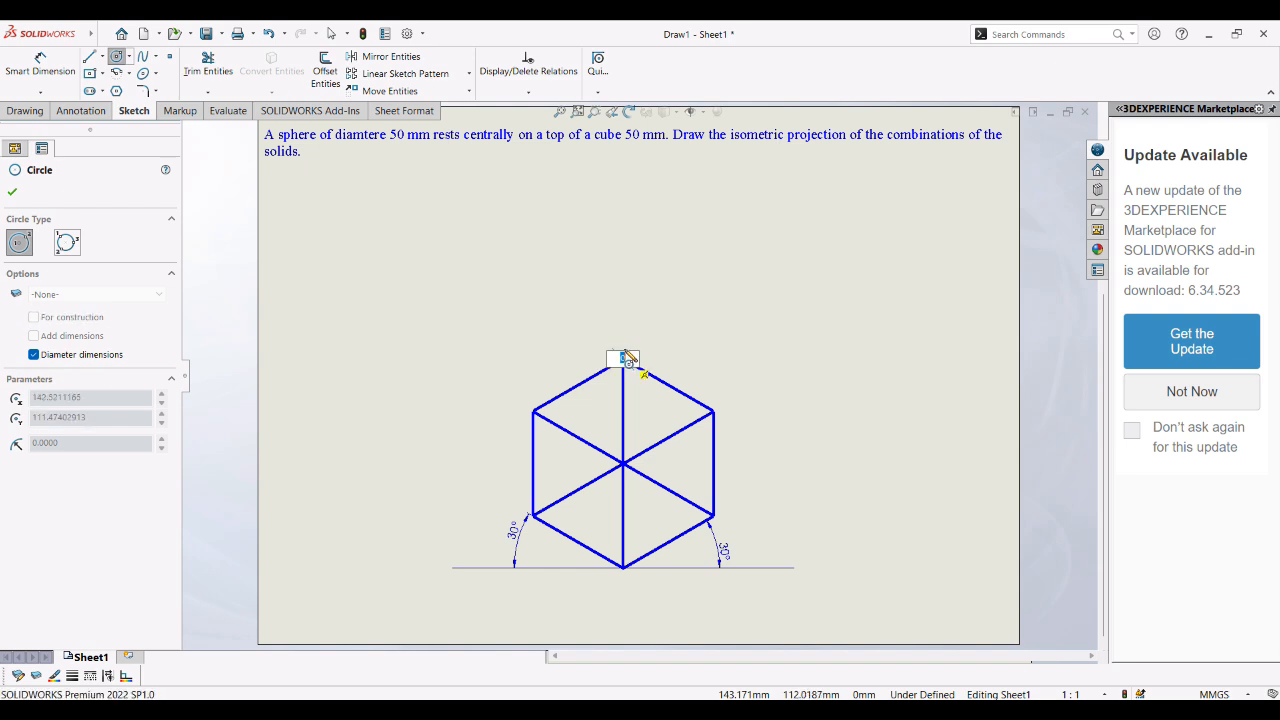
{"action": "left_click", "coordinate": [578, 307]}
Step: Dimension the circle's diameter and set it to 50 mm
{"action": "left_click", "coordinate": [40, 60]}
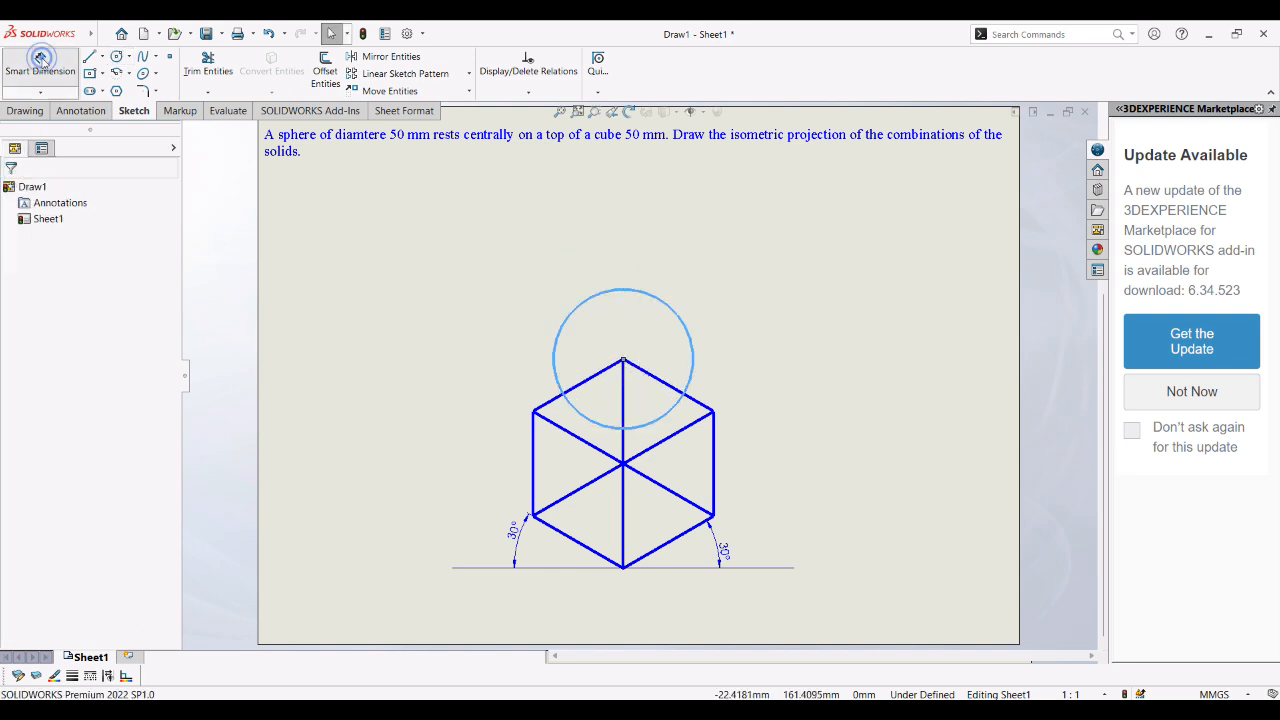
{"action": "left_click", "coordinate": [672, 307]}
{"action": "left_click", "coordinate": [759, 347]}
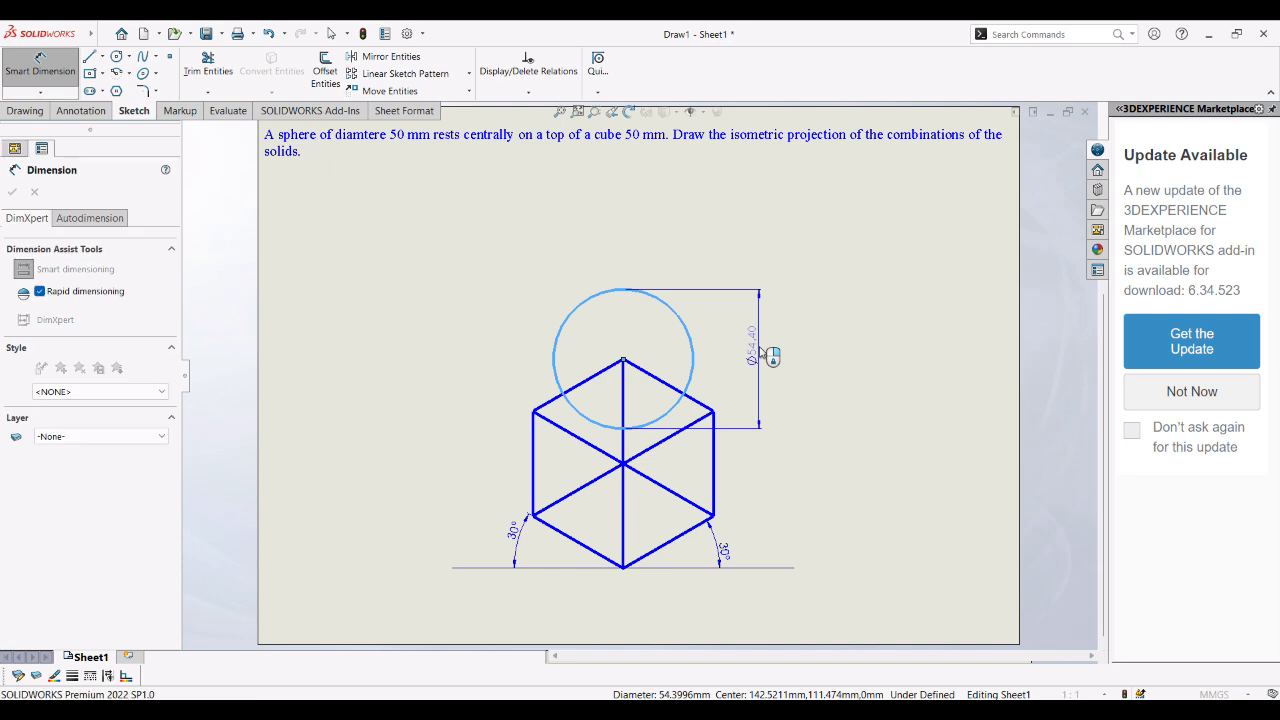
{"action": "type", "text": "50"}
{"action": "key", "text": "Return"}
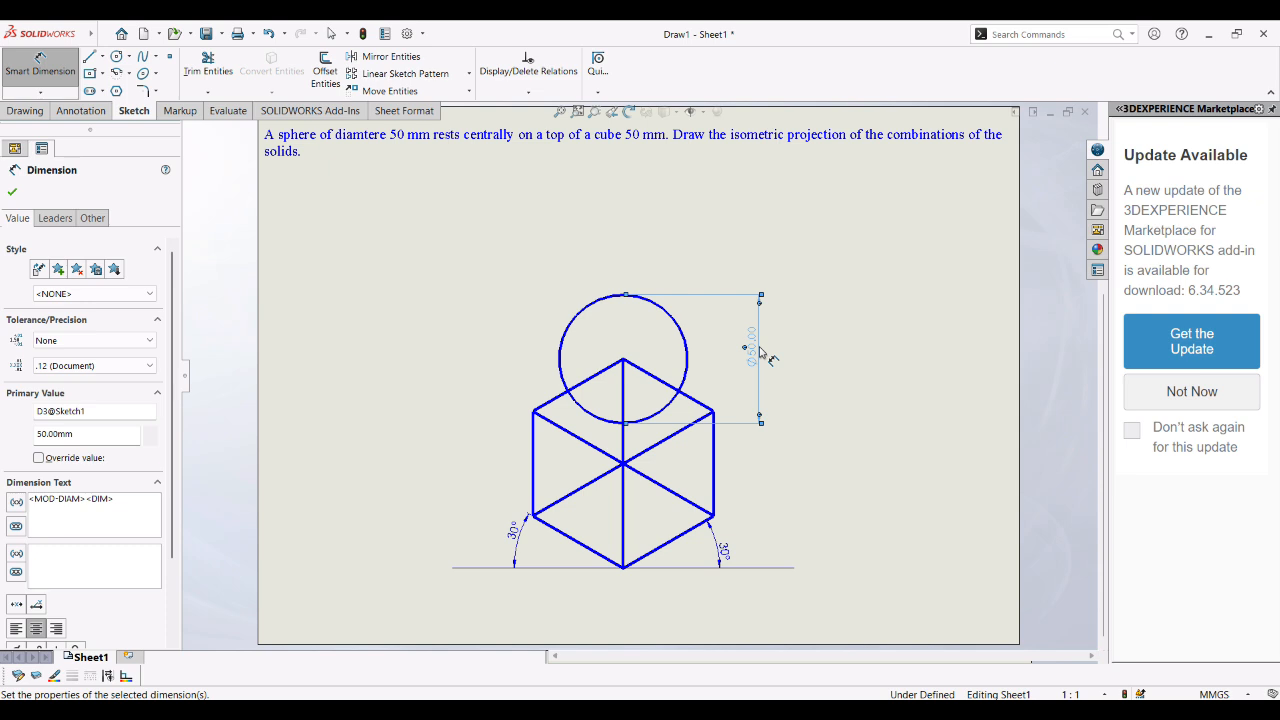
{"action": "left_click", "coordinate": [12, 192]}
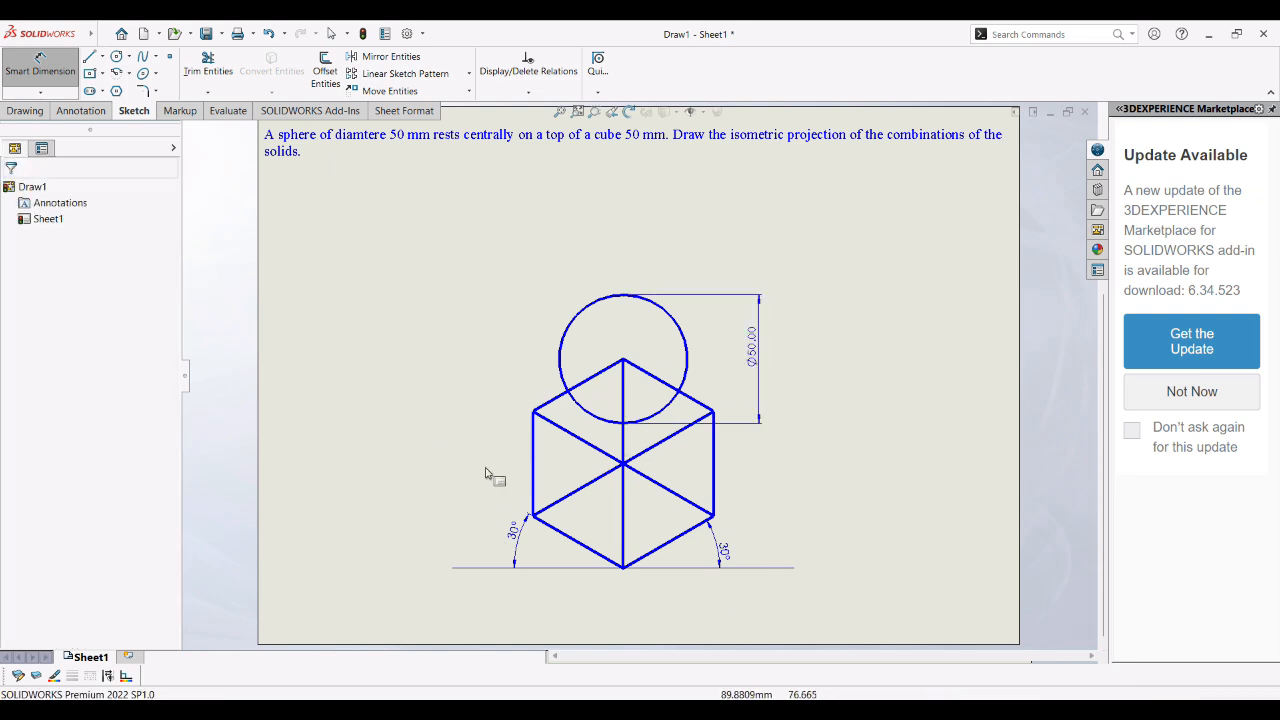
{"action": "key", "text": "Escape"}
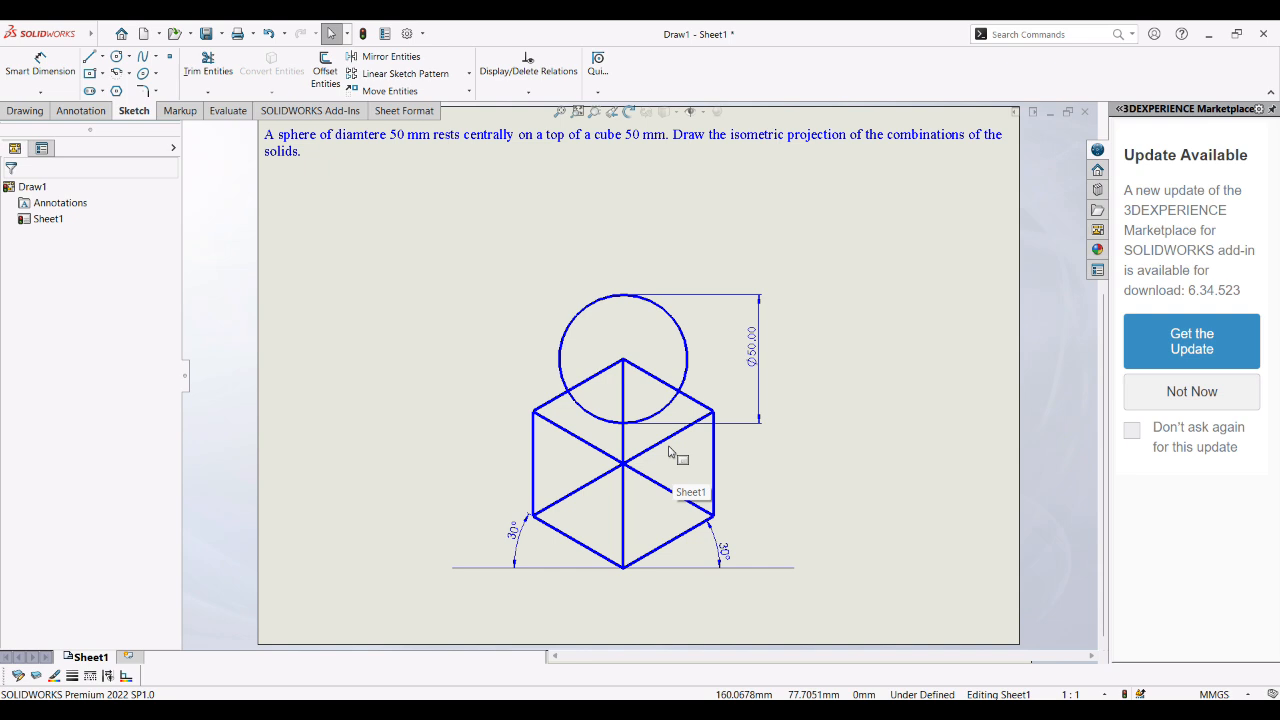
Step: Delete the circle's diameter dimension
{"action": "left_click", "coordinate": [752, 346]}
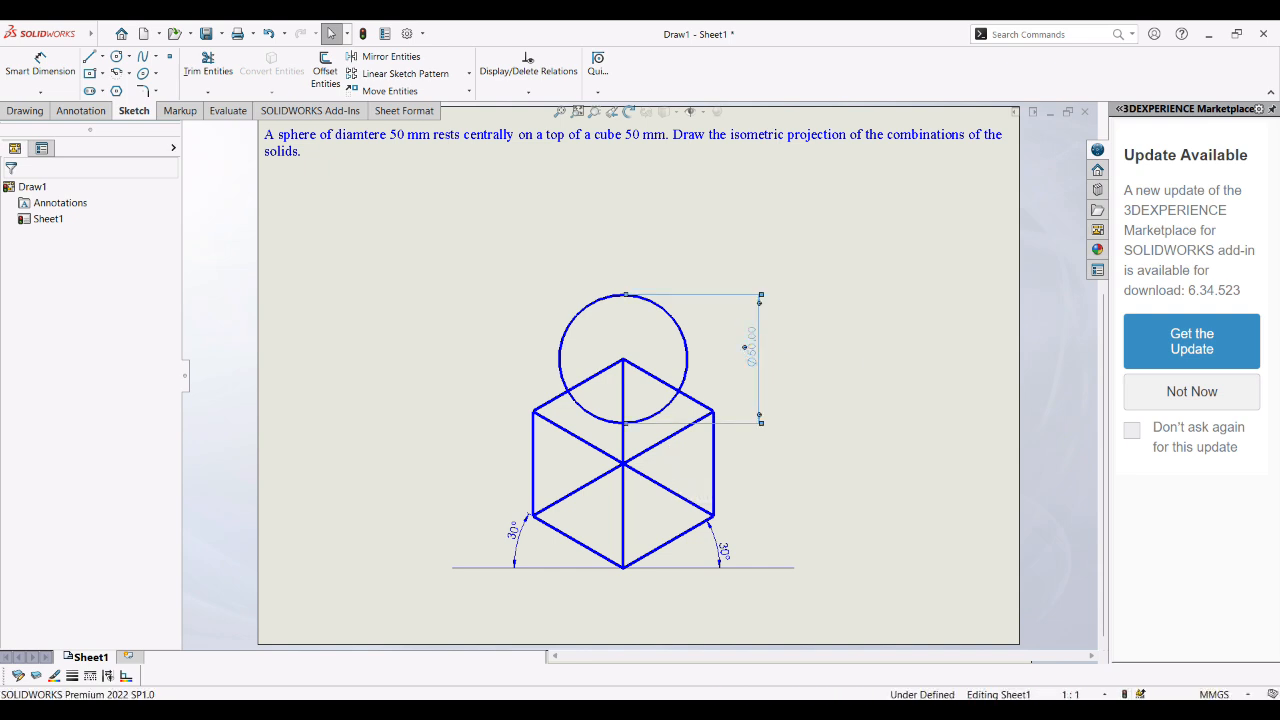
{"action": "key", "text": "Delete"}
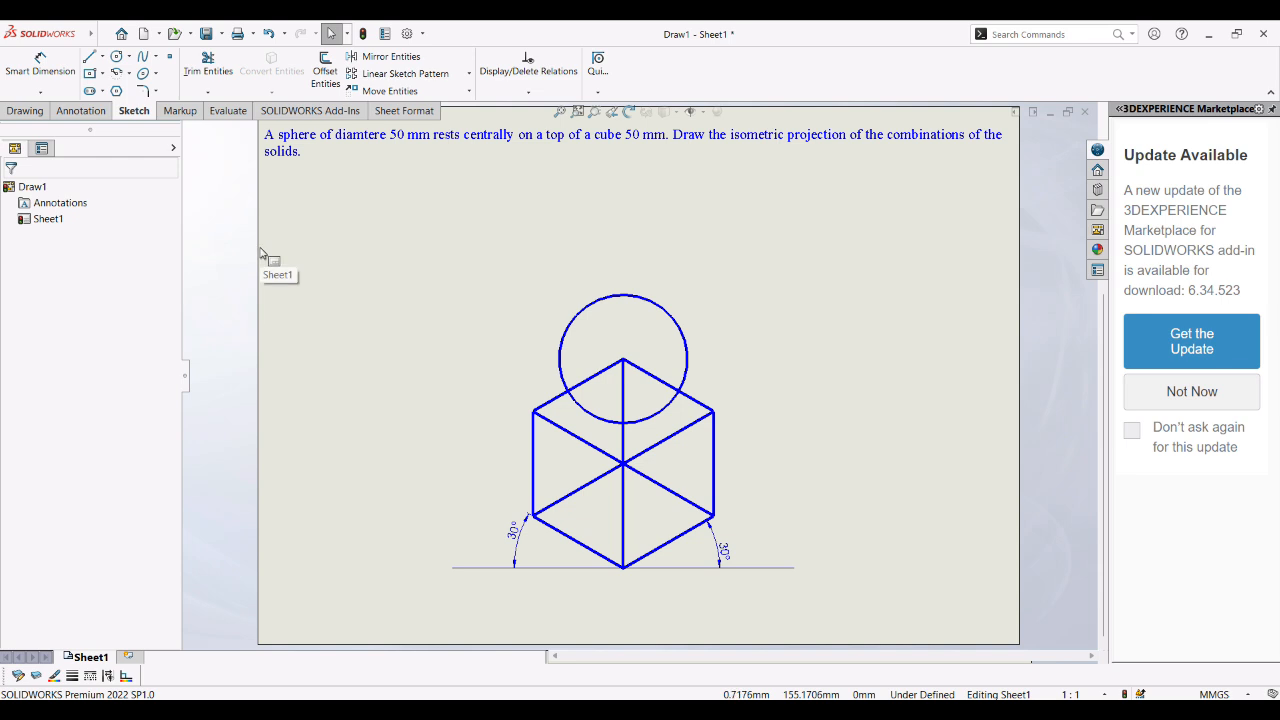
{"action": "left_click", "coordinate": [260, 252]}
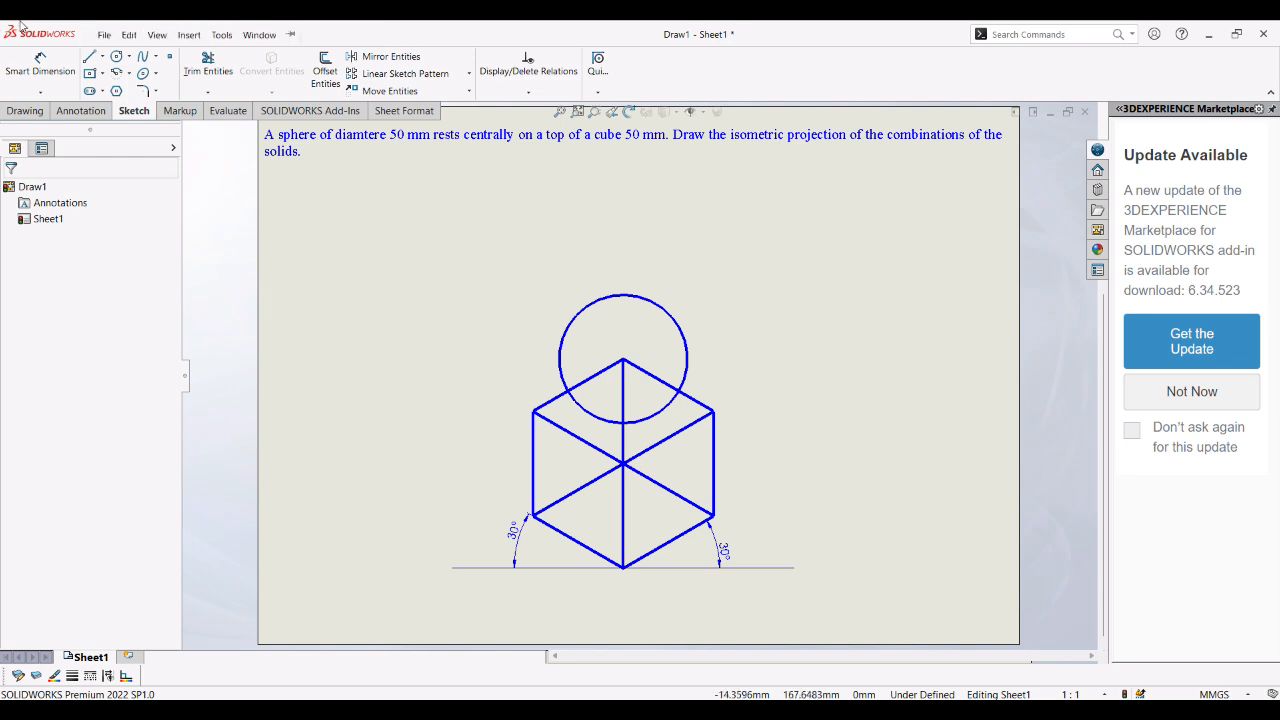
Step: Trim away the cube's three hidden edges and the parts of the top face's back edges inside the circle
{"action": "left_click", "coordinate": [208, 67]}
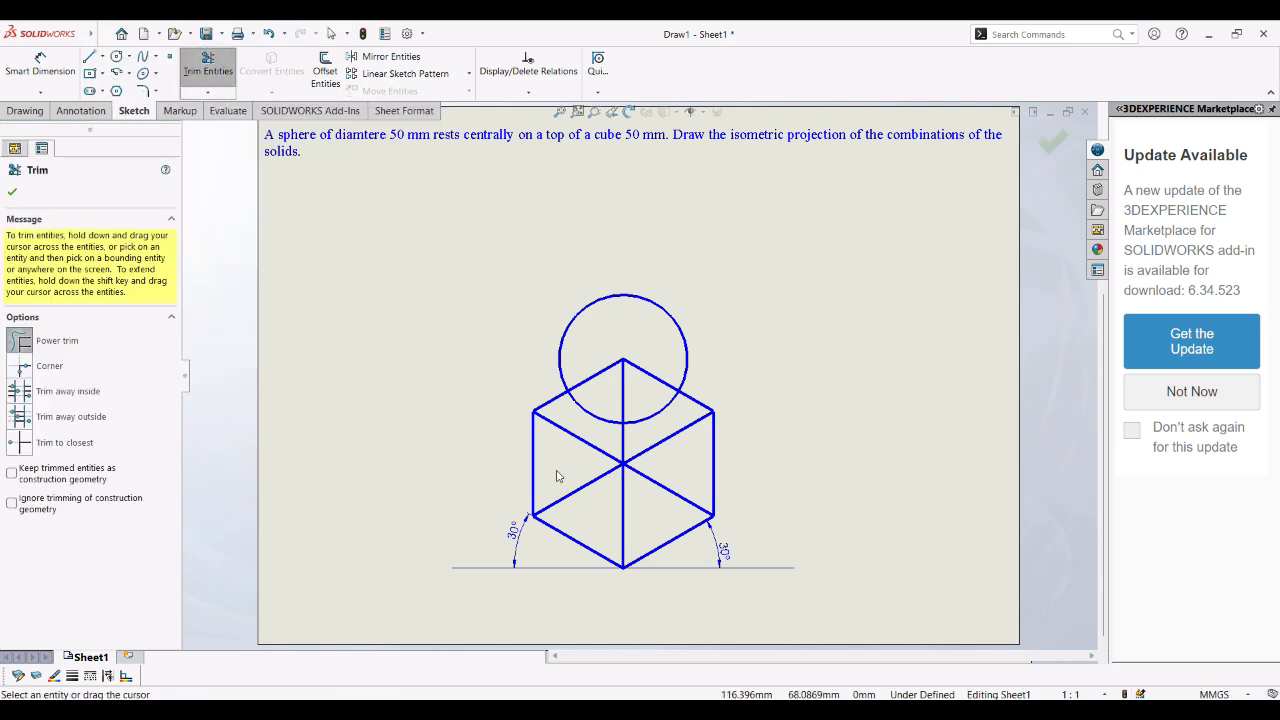
{"action": "left_click_drag", "start_coordinate": [568, 495], "coordinate": [590, 528]}
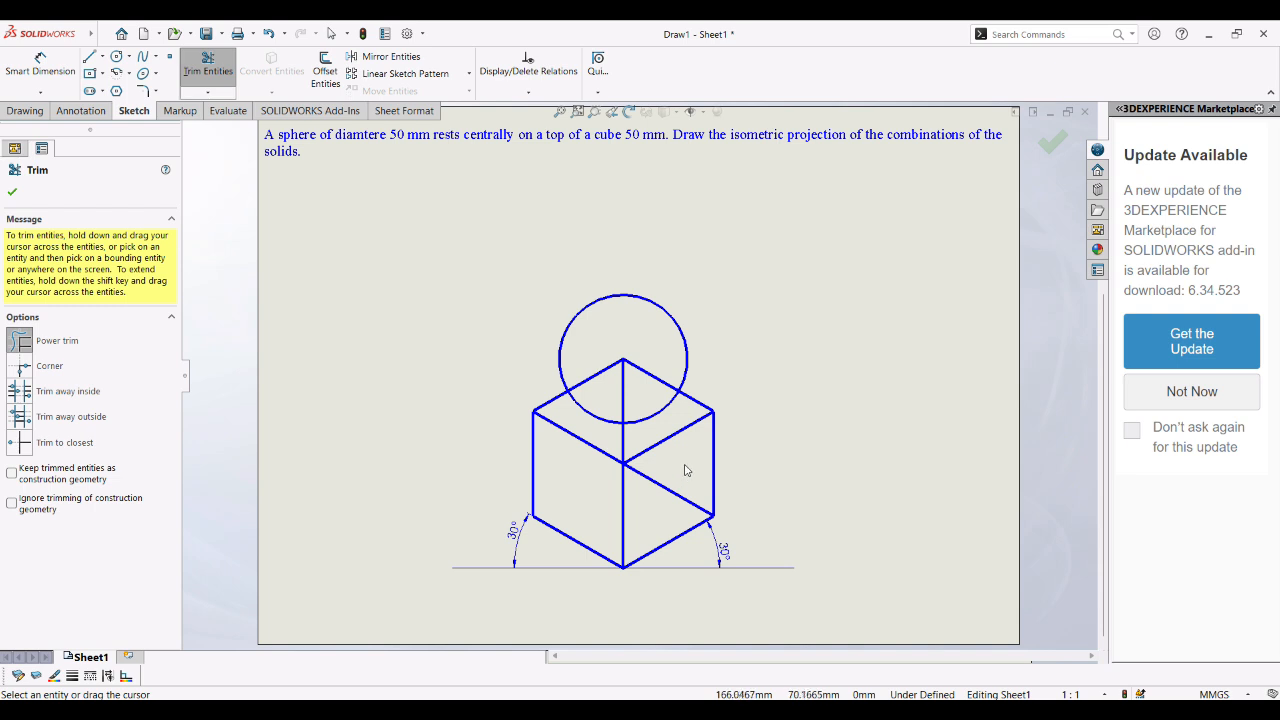
{"action": "mouse_move", "coordinate": [685, 470]}
{"action": "left_mouse_down"}
{"action": "mouse_move", "coordinate": [692, 503]}
{"action": "mouse_move", "coordinate": [660, 517]}
{"action": "left_mouse_up"}
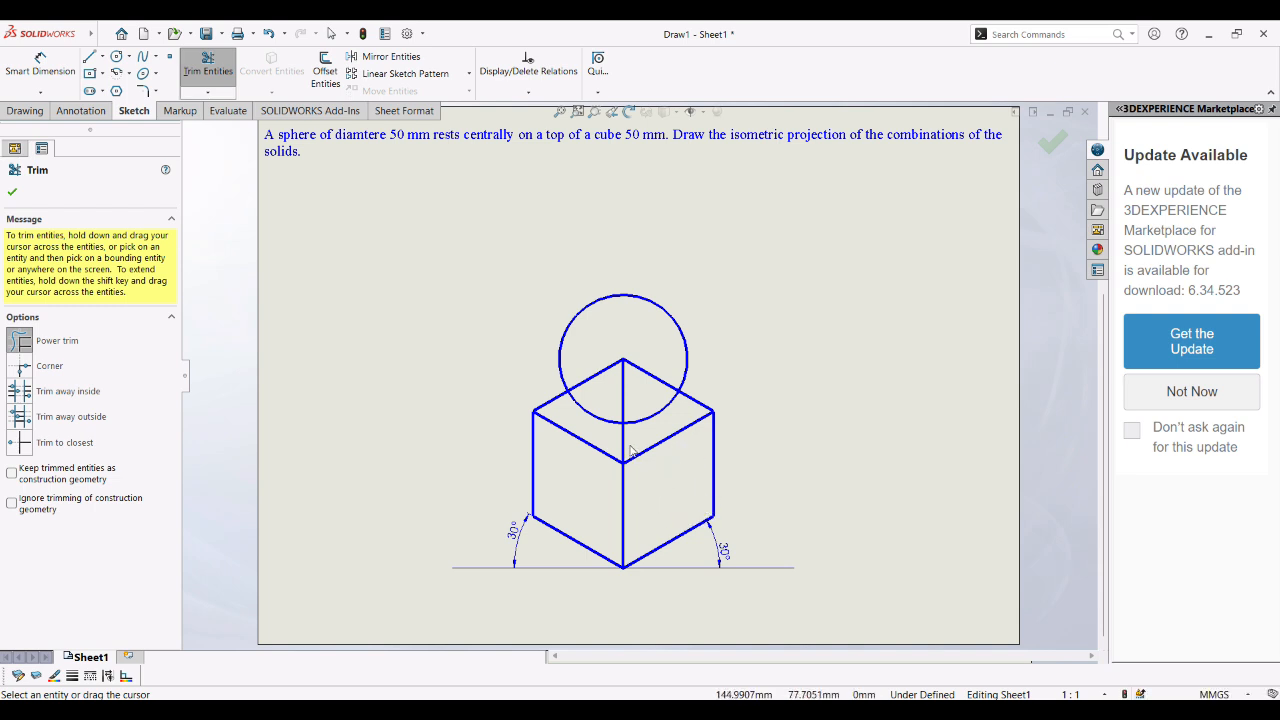
{"action": "mouse_move", "coordinate": [630, 450]}
{"action": "left_mouse_down"}
{"action": "mouse_move", "coordinate": [660, 430]}
{"action": "mouse_move", "coordinate": [636, 440]}
{"action": "mouse_move", "coordinate": [654, 402]}
{"action": "mouse_move", "coordinate": [630, 413]}
{"action": "mouse_move", "coordinate": [640, 418]}
{"action": "left_mouse_up"}
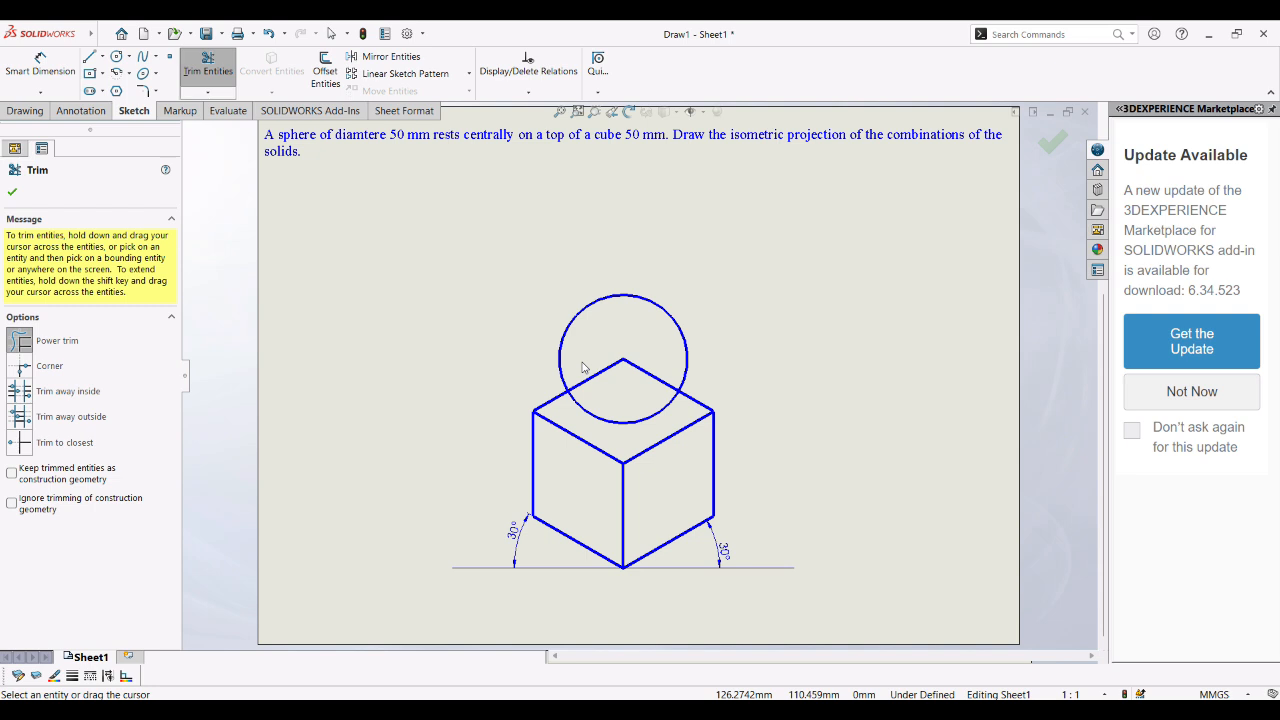
{"action": "mouse_move", "coordinate": [583, 368]}
{"action": "left_mouse_down"}
{"action": "mouse_move", "coordinate": [620, 388]}
{"action": "mouse_move", "coordinate": [674, 366]}
{"action": "mouse_move", "coordinate": [647, 392]}
{"action": "left_mouse_up"}
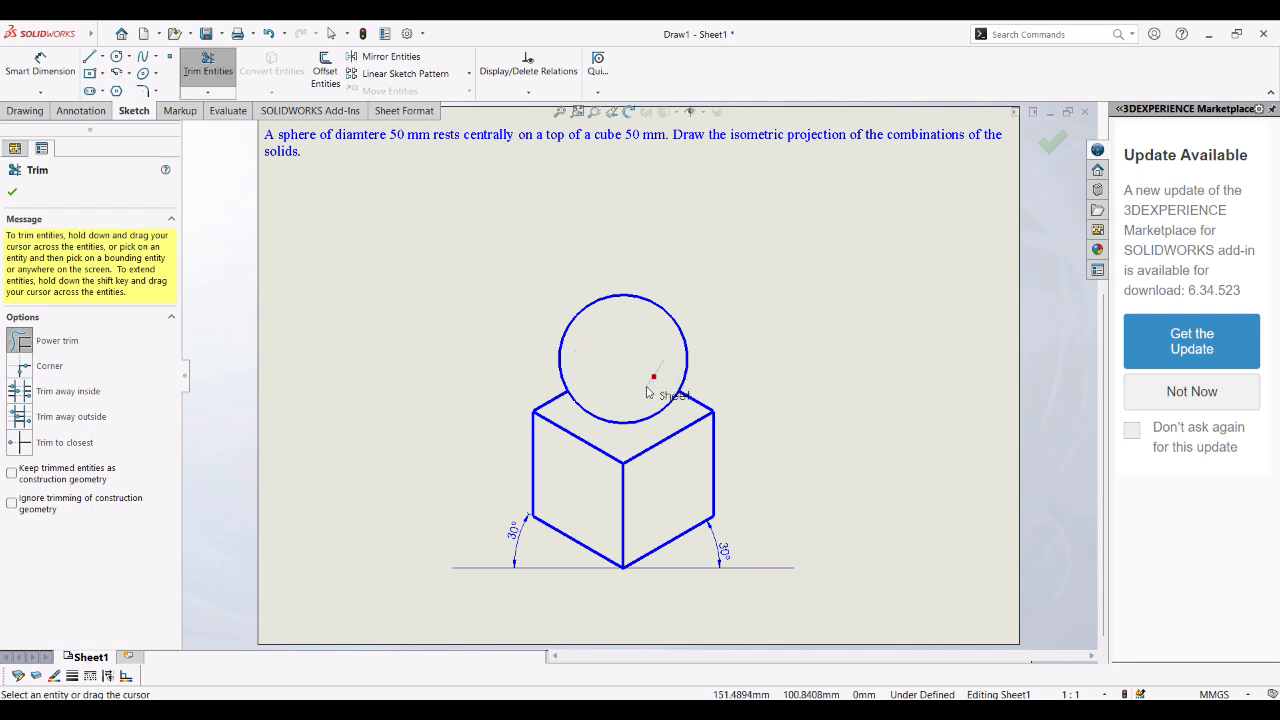